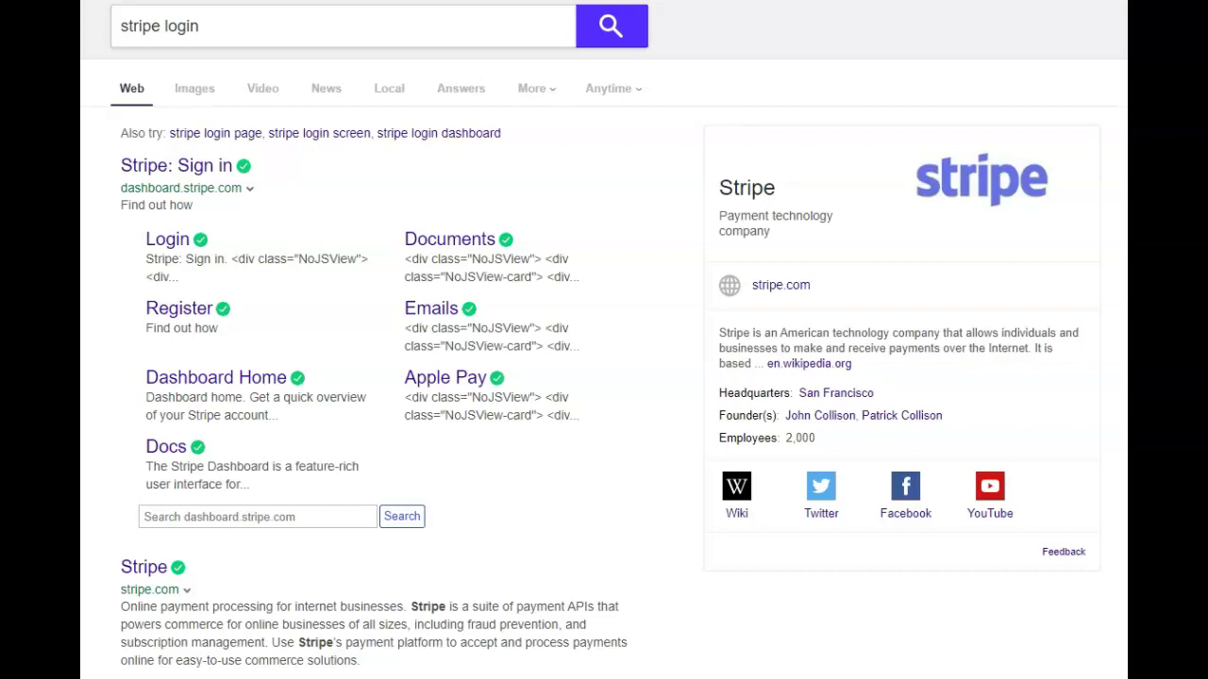
Open the Stripe Dashboard from the sign-in result, then go to the Buy Now Plus homepage.
left_click(143, 169)
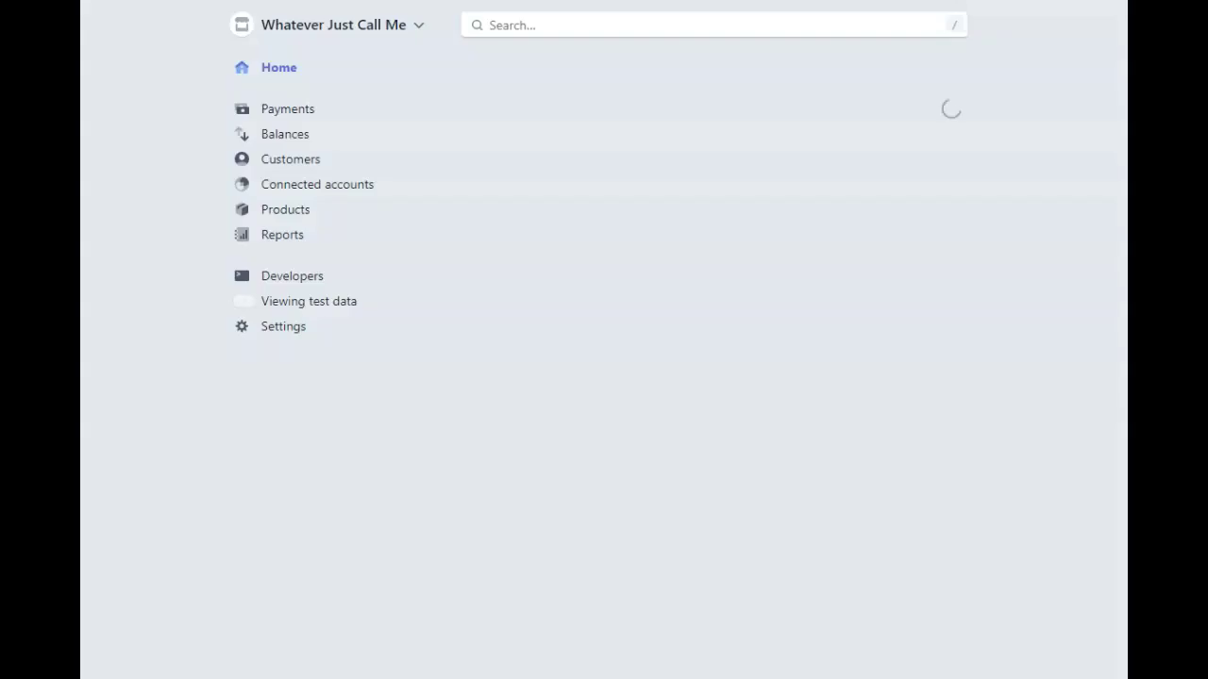
left_click(726, 324)
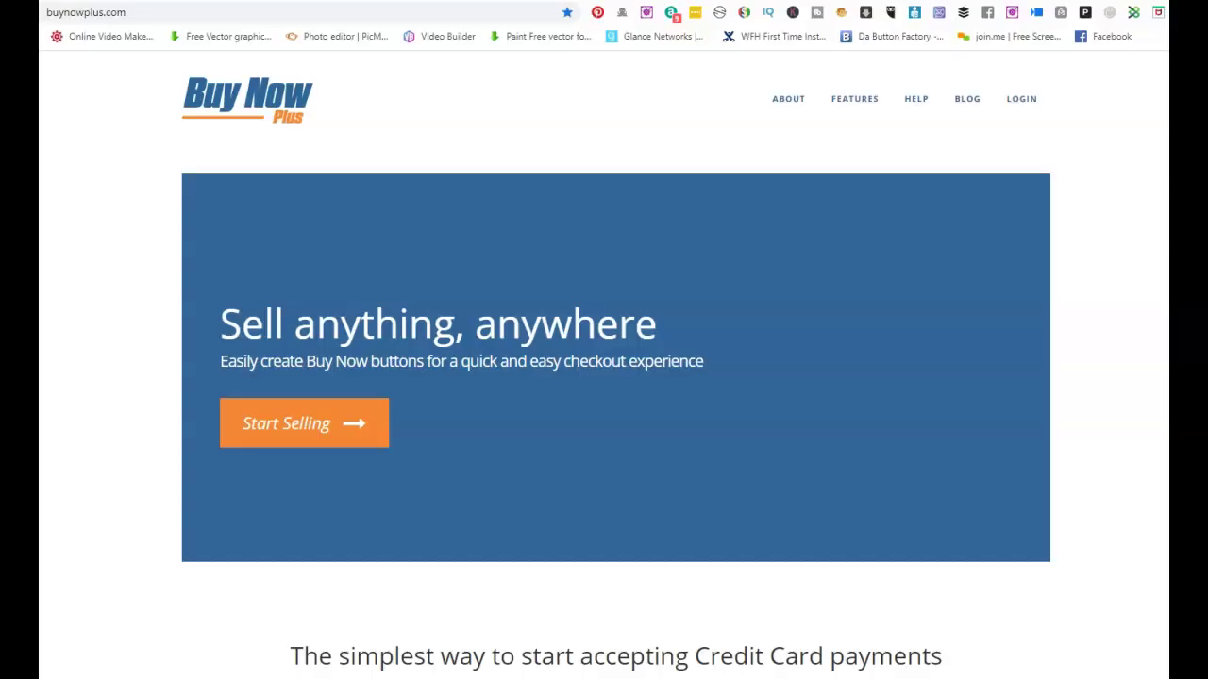
Log in to Buy Now Plus and reach the My Buttons list of existing buttons.
left_click(1015, 104)
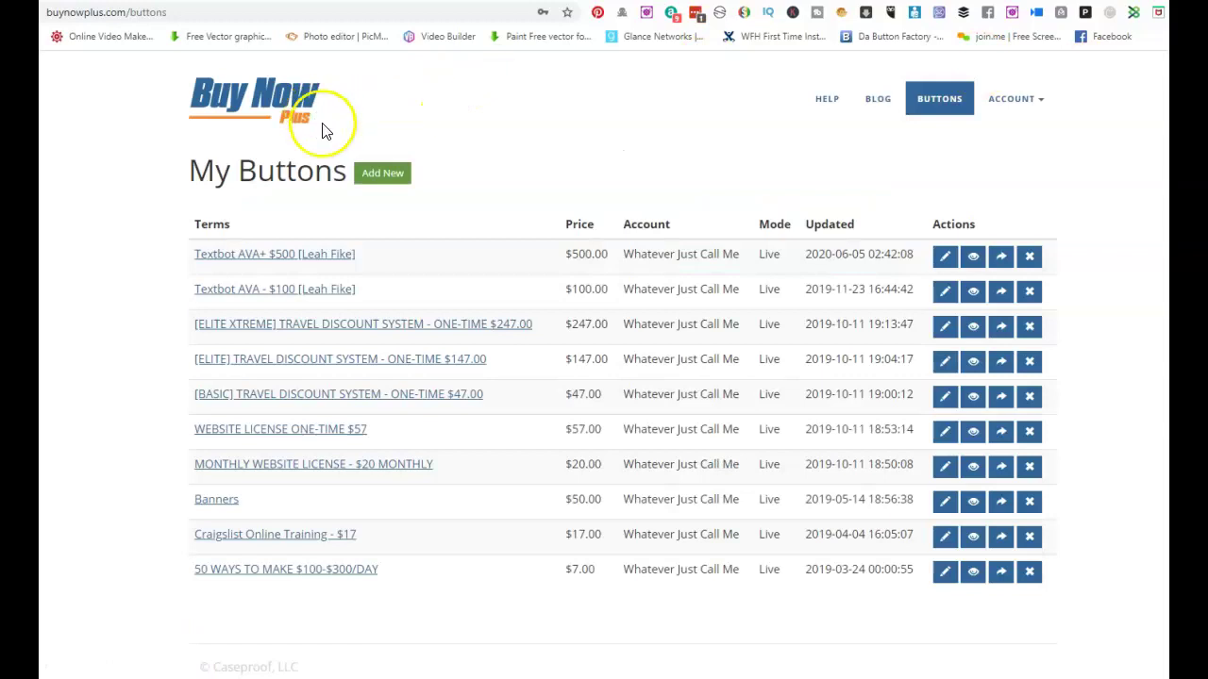
Start a new button with the Textbot AVA - $100 terms suggestion.
left_click(381, 179)
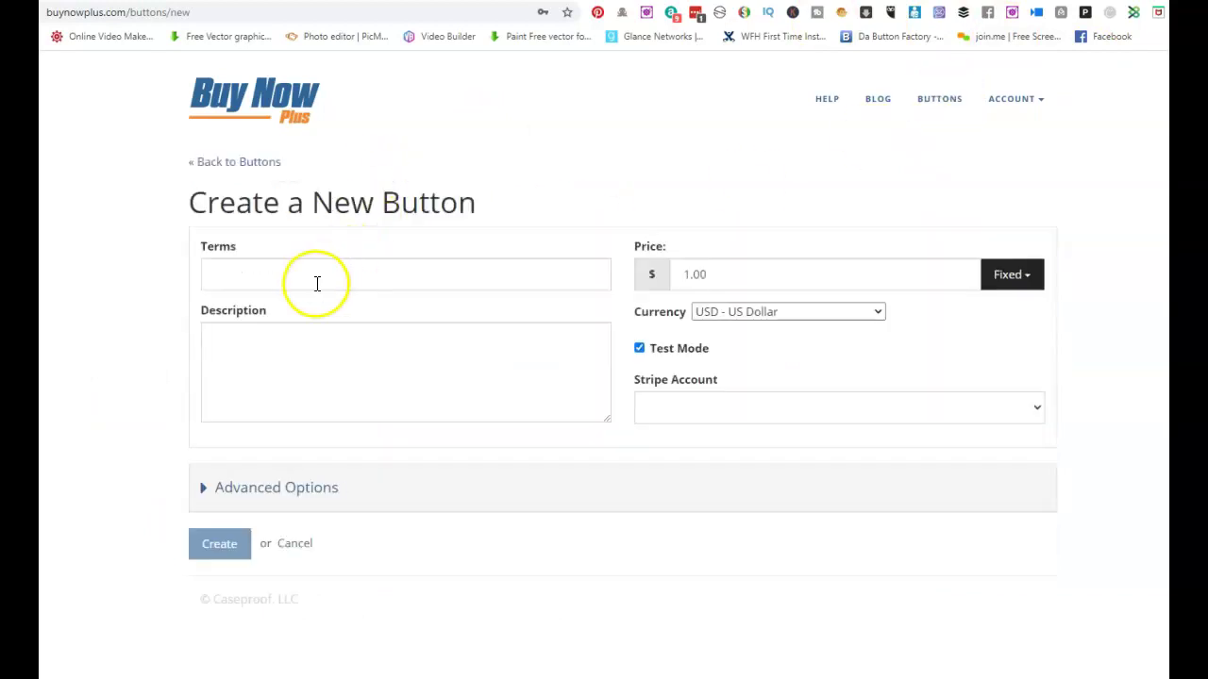
left_click(312, 282)
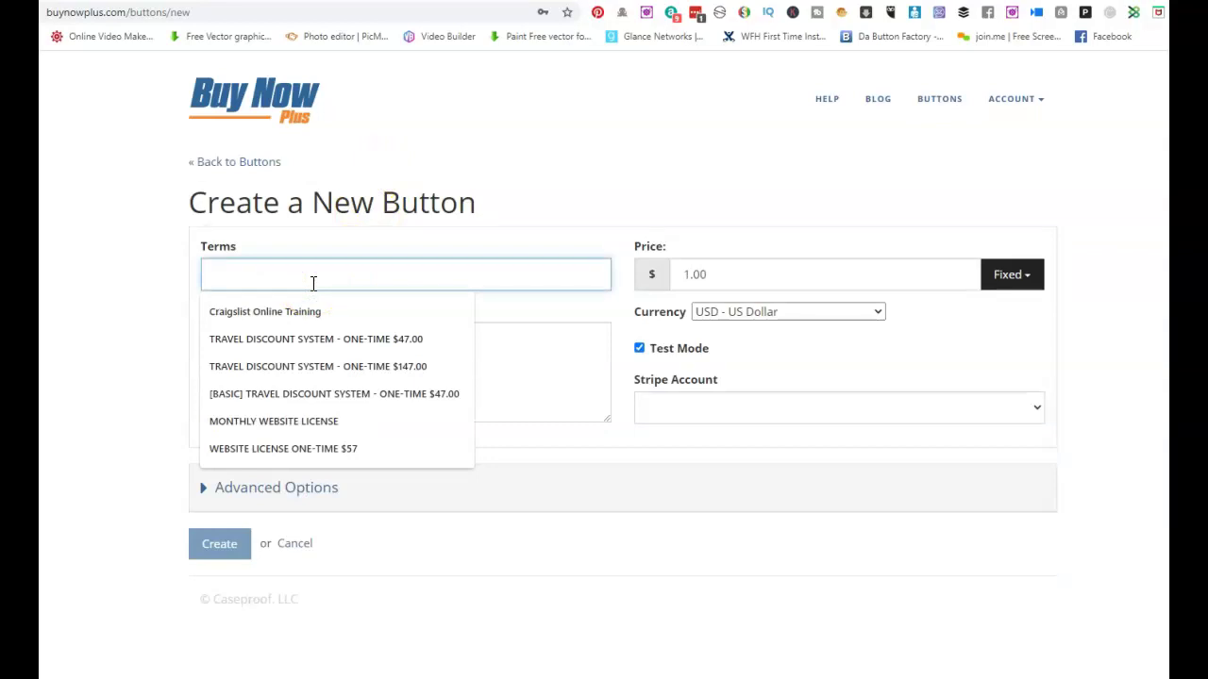
type("Text")
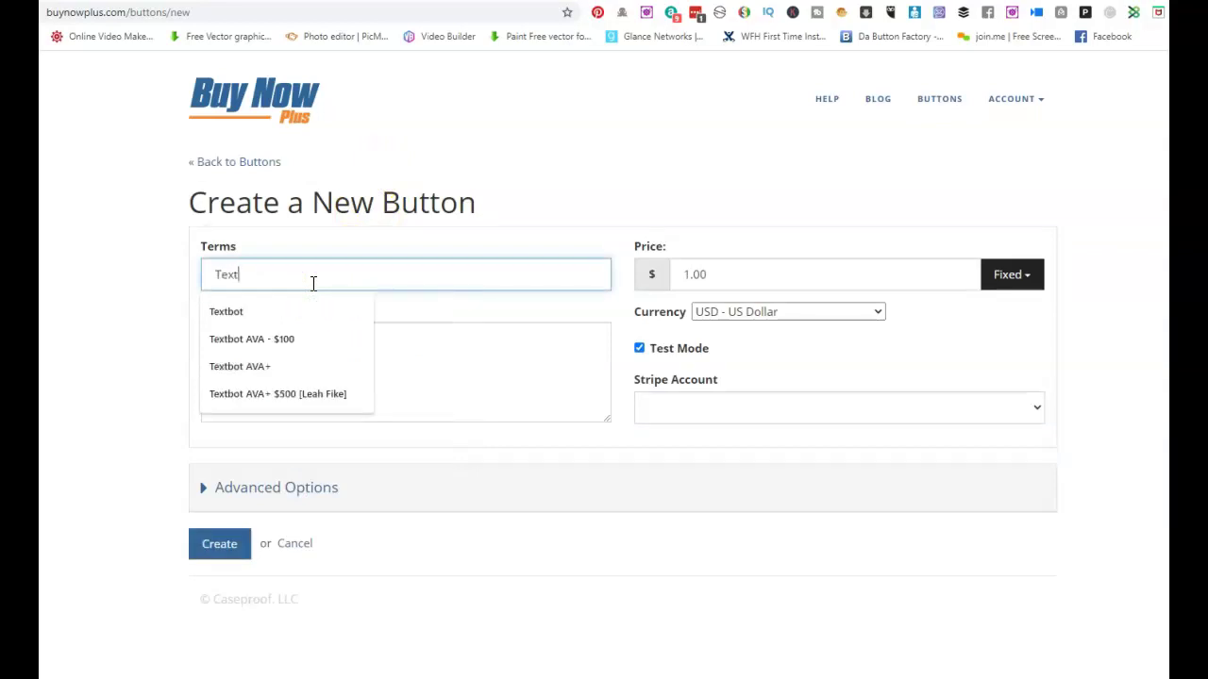
type("bot")
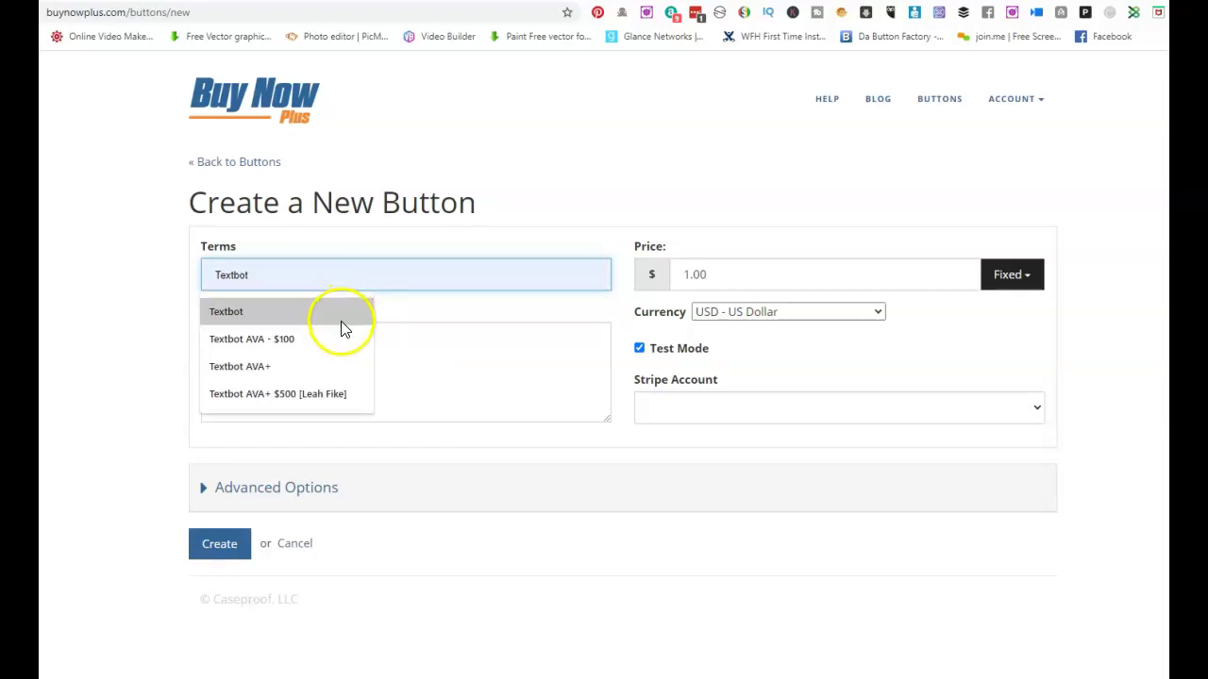
left_click(334, 339)
Enter the button description 'Textbot AVA $100'.
left_click(334, 343)
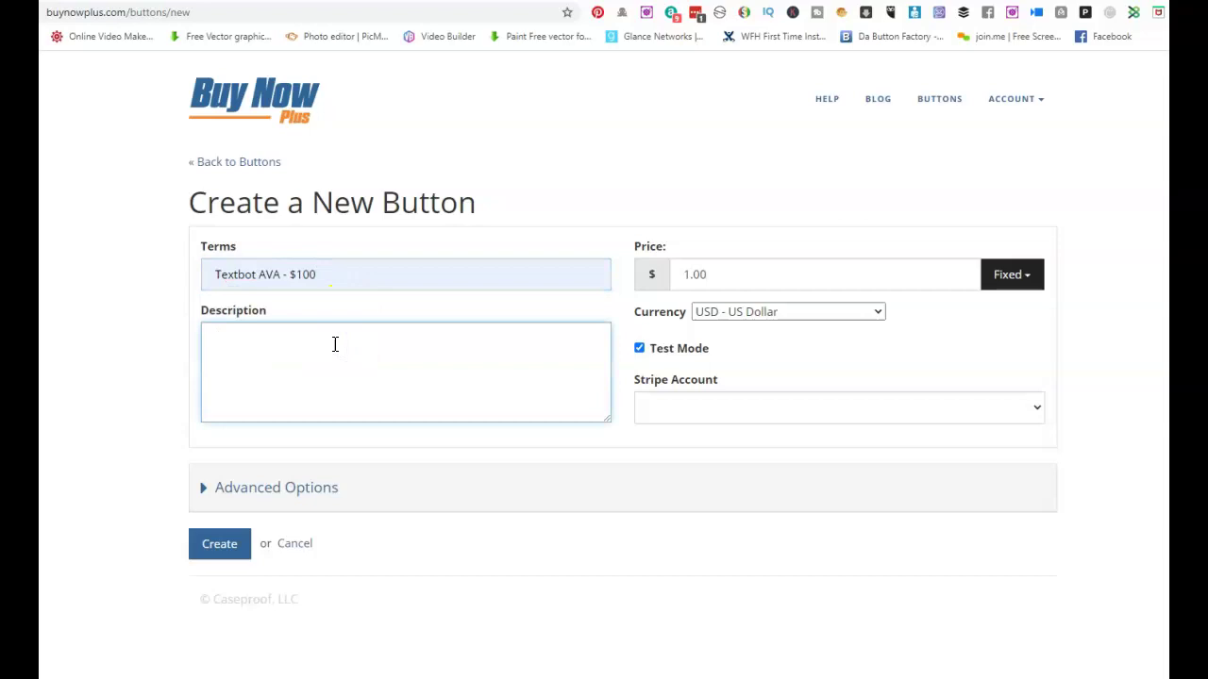
type("Tet")
key("BackSpace")
type("xt")
type("b")
key("BackSpace")
type("tbot ")
type("AVA ")
type("$100")
Set the price to 100.00, turn off test mode, and link the Stripe account.
double_click(712, 273)
type("1000")
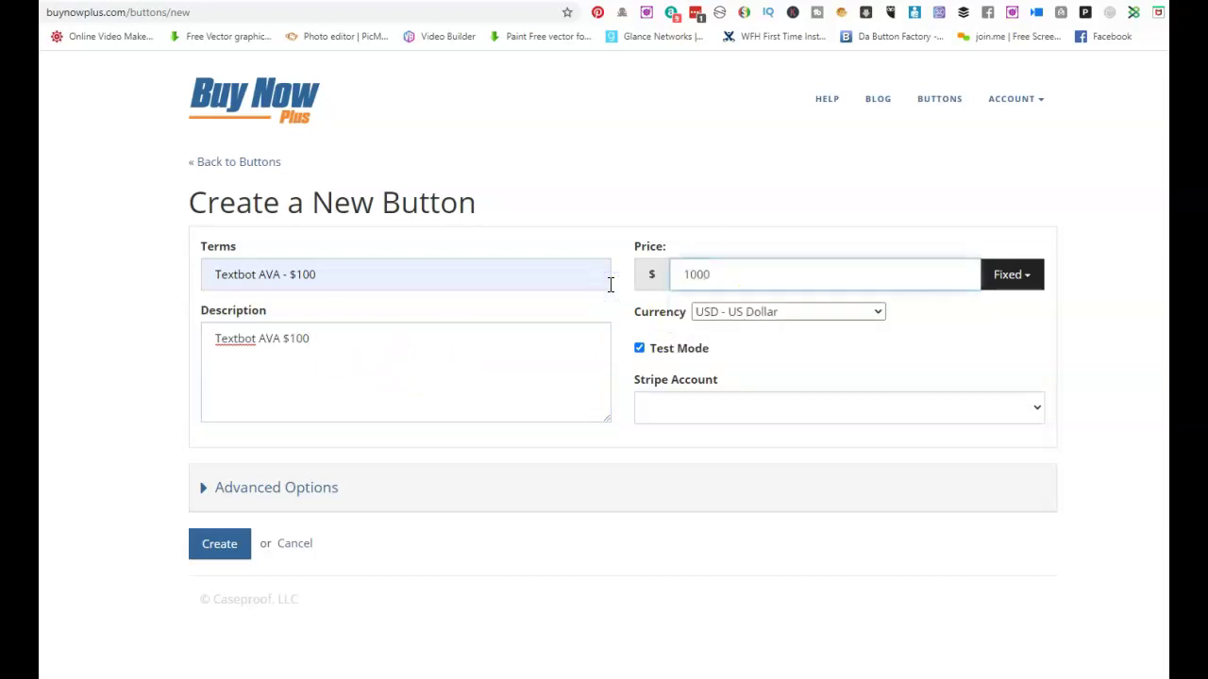
key("BackSpace")
type(".00")
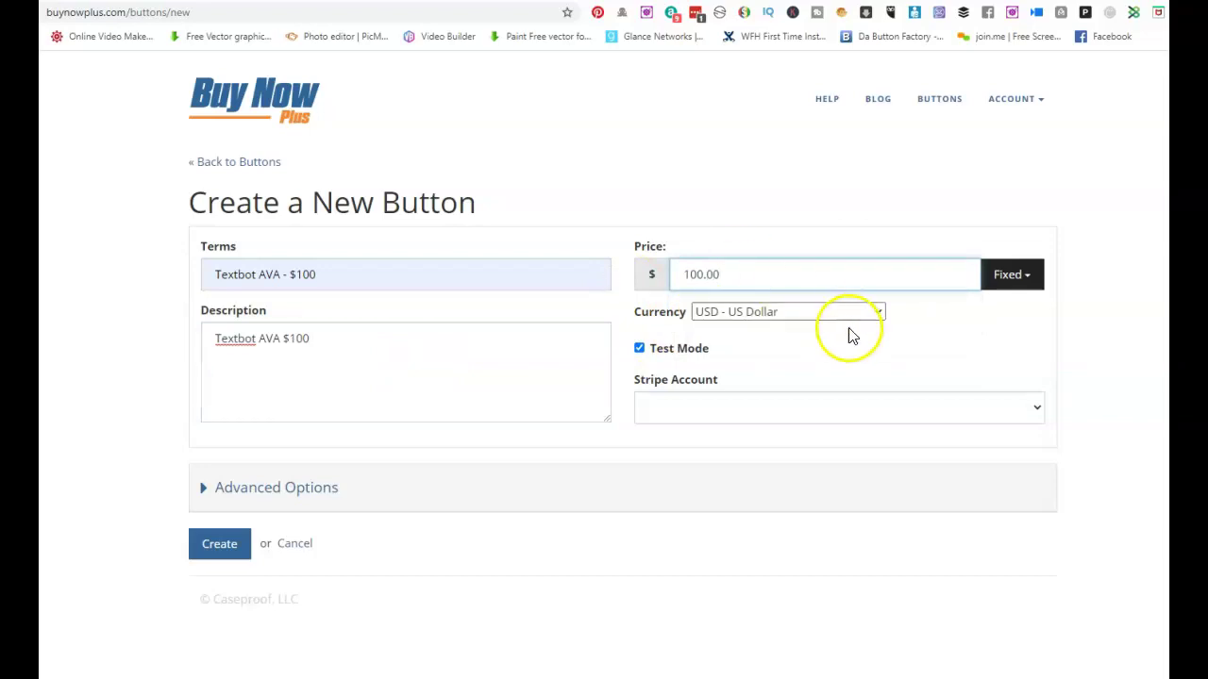
left_click(639, 349)
left_click(684, 412)
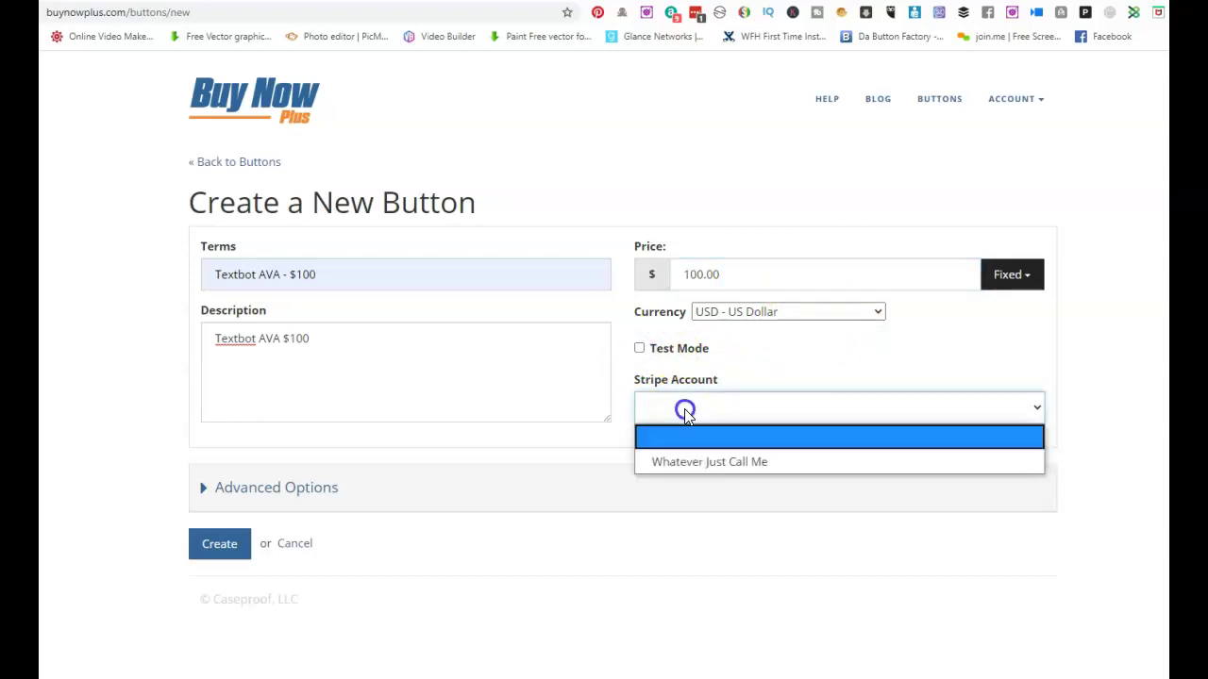
left_click(692, 461)
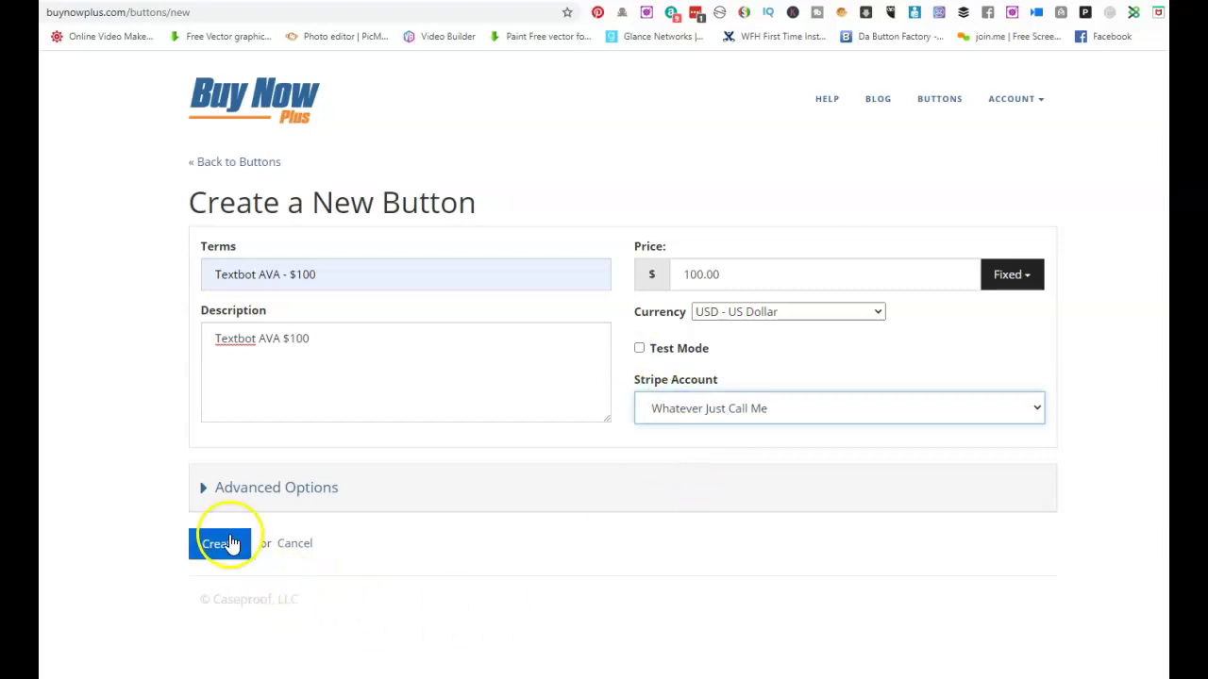
In Advanced Options, show billing and shipping address fields at checkout.
left_click(238, 488)
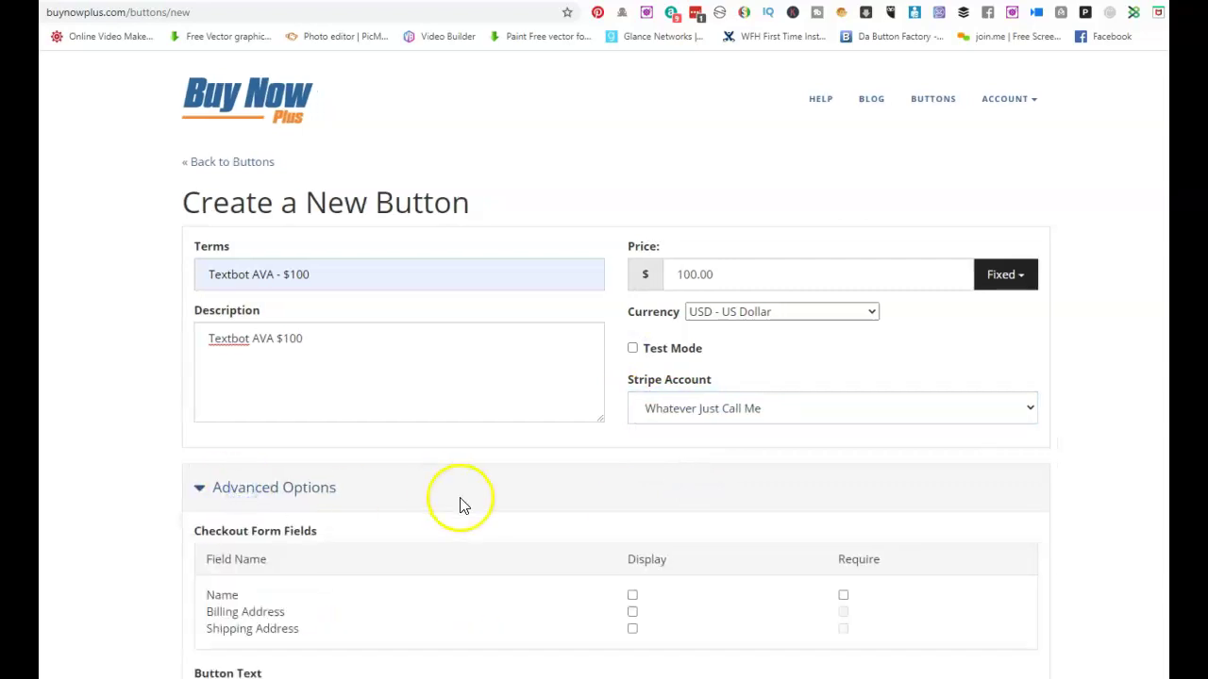
scroll(314, 286, "down", 2)
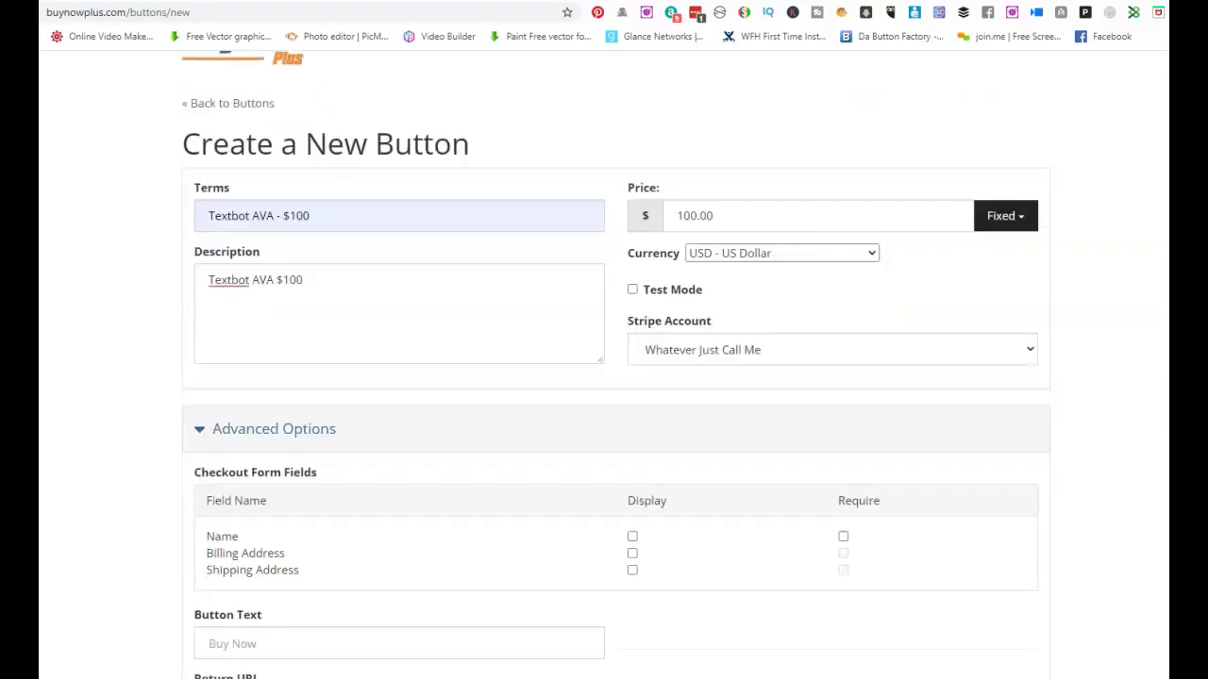
scroll(315, 286, "down", 2)
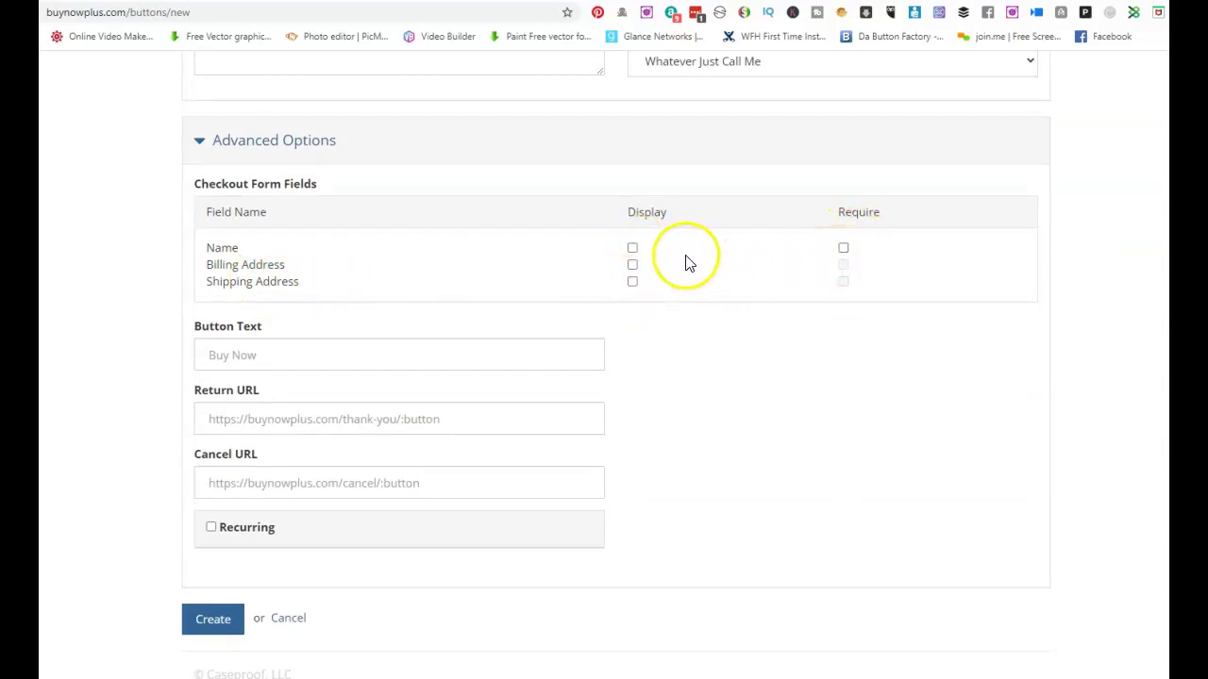
left_click(632, 248)
left_click(633, 282)
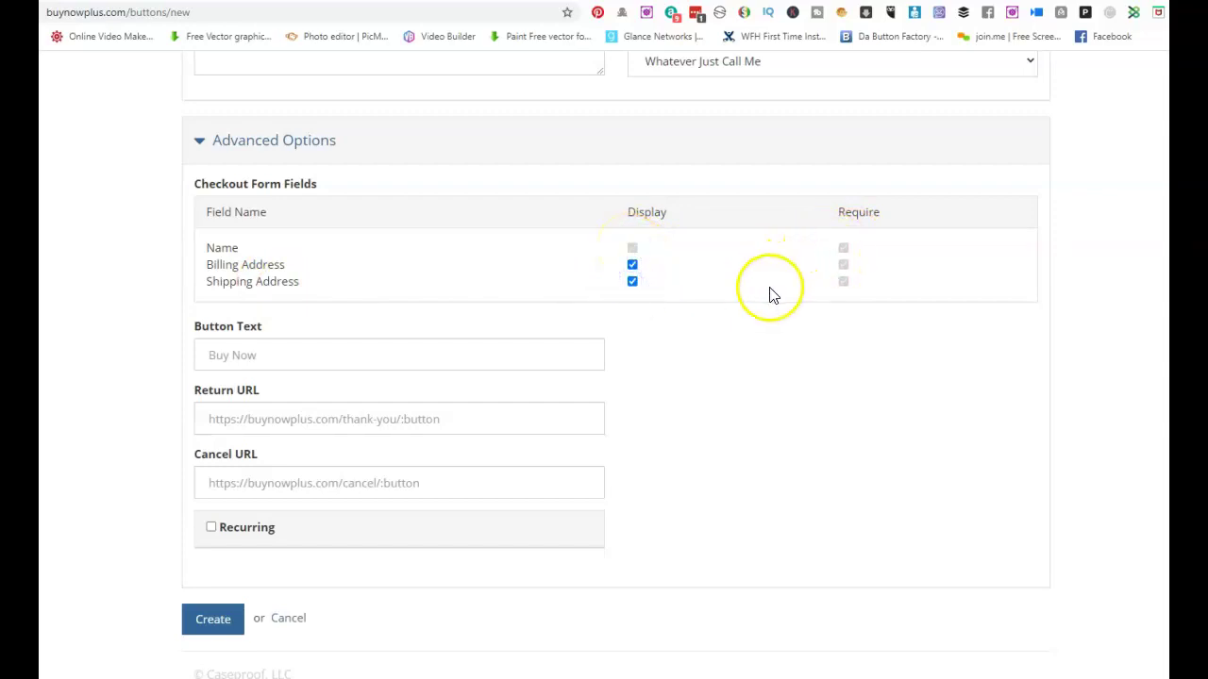
Set the button text to 'Buy Now'.
left_click(410, 350)
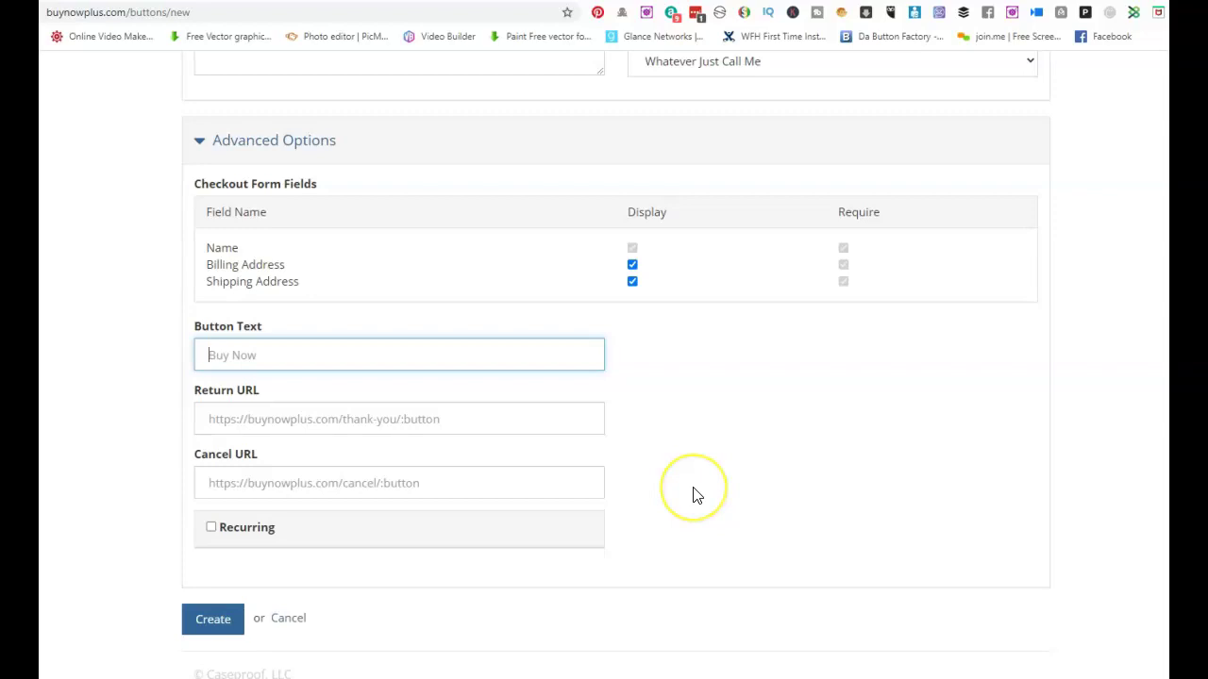
type("Buy")
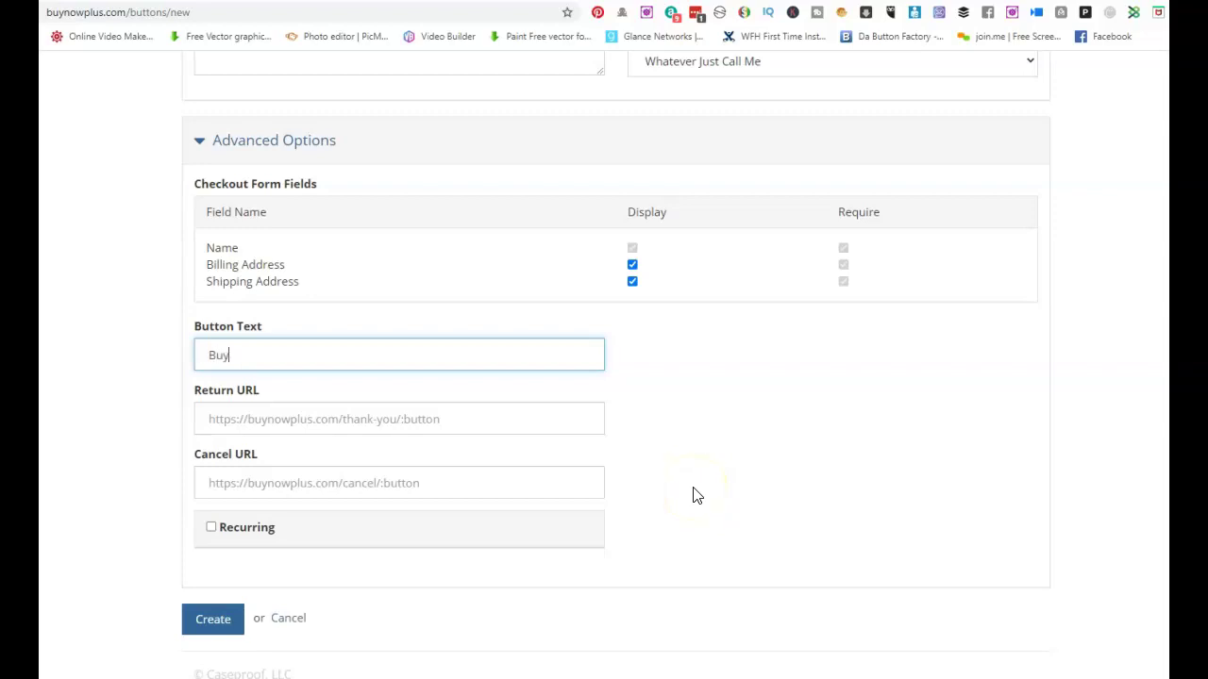
type(" Now")
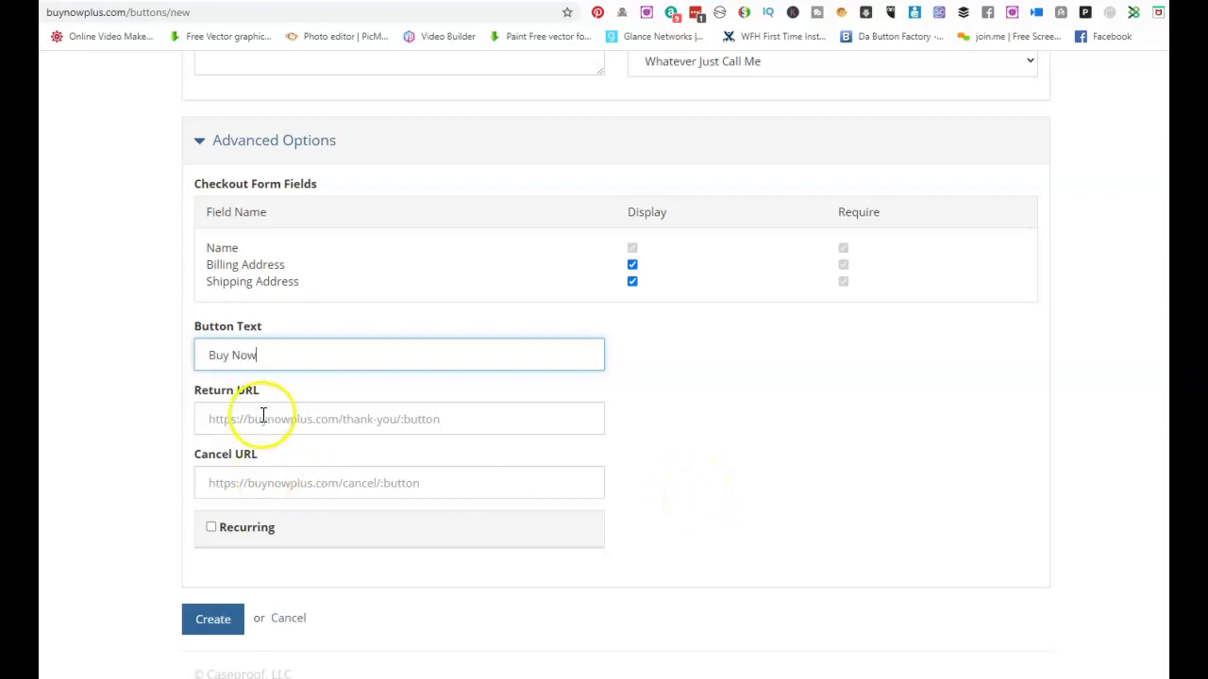
left_click(260, 418)
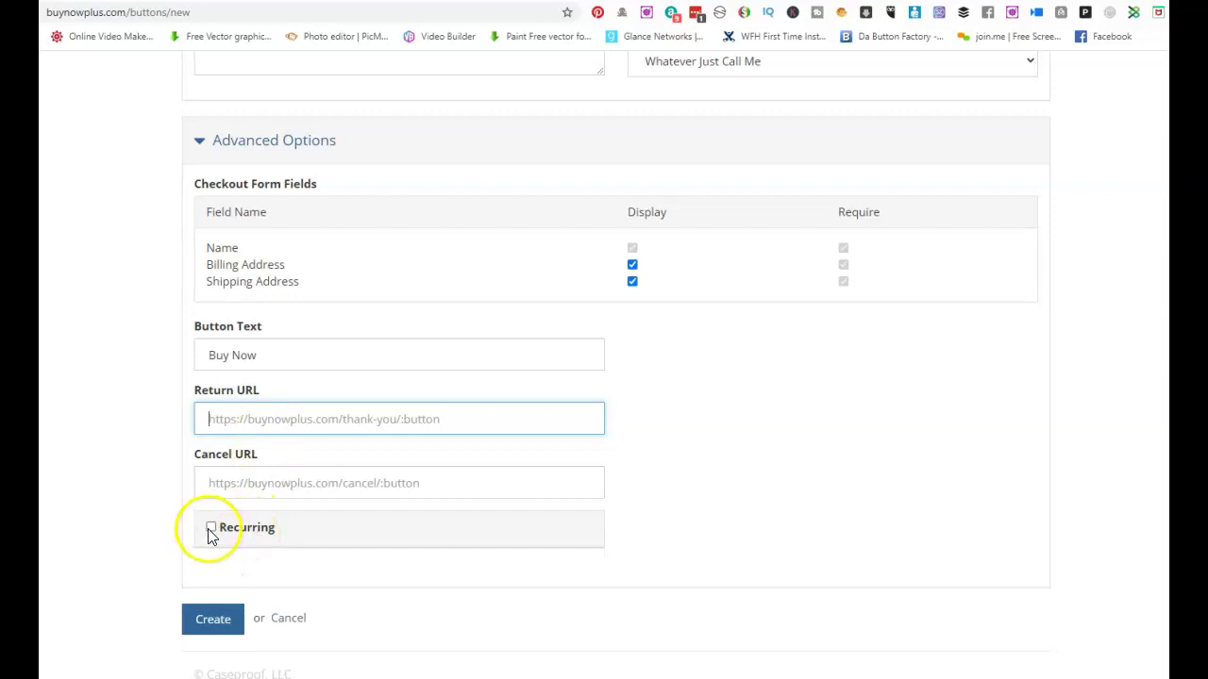
Create the Textbot AVA - $100 button, review its checkout page, and return to My Buttons.
left_click(214, 620)
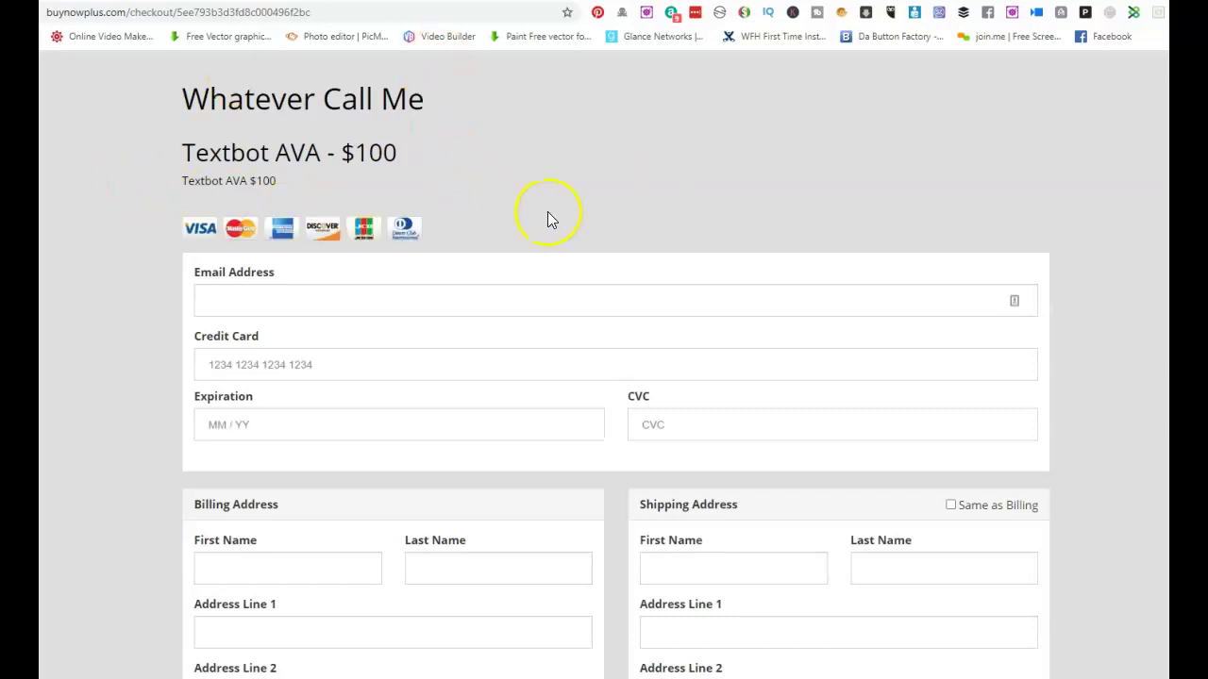
scroll(621, 405, "down", 2)
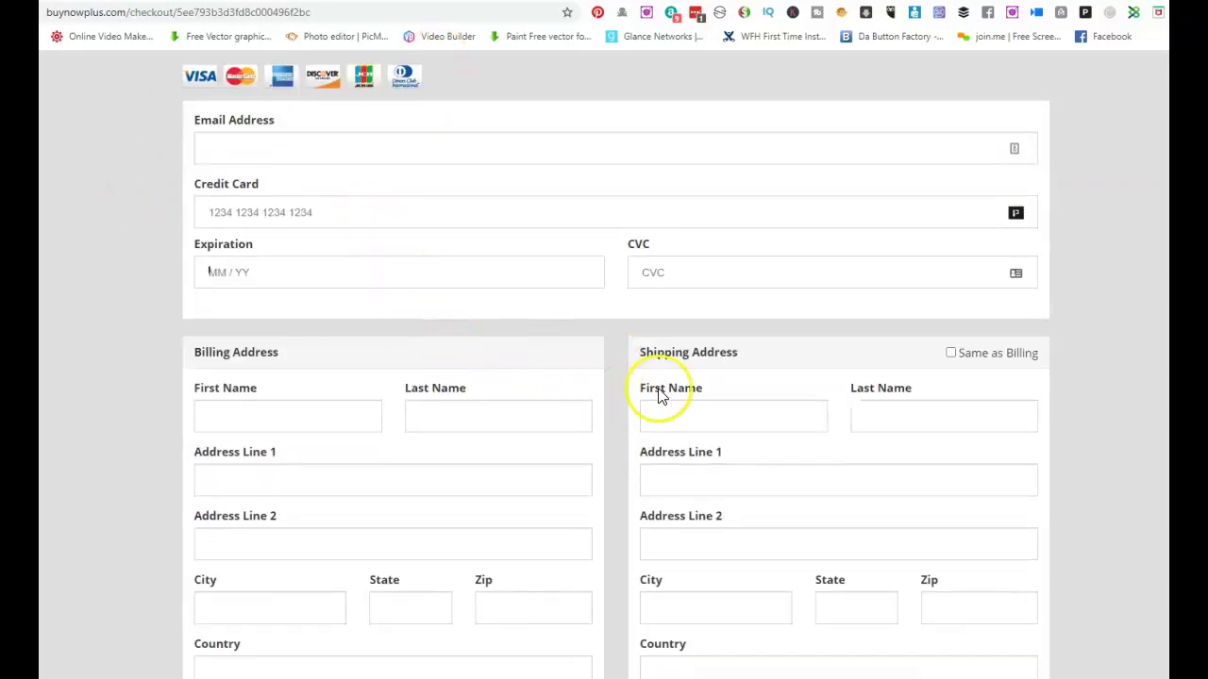
scroll(660, 394, "down", 1)
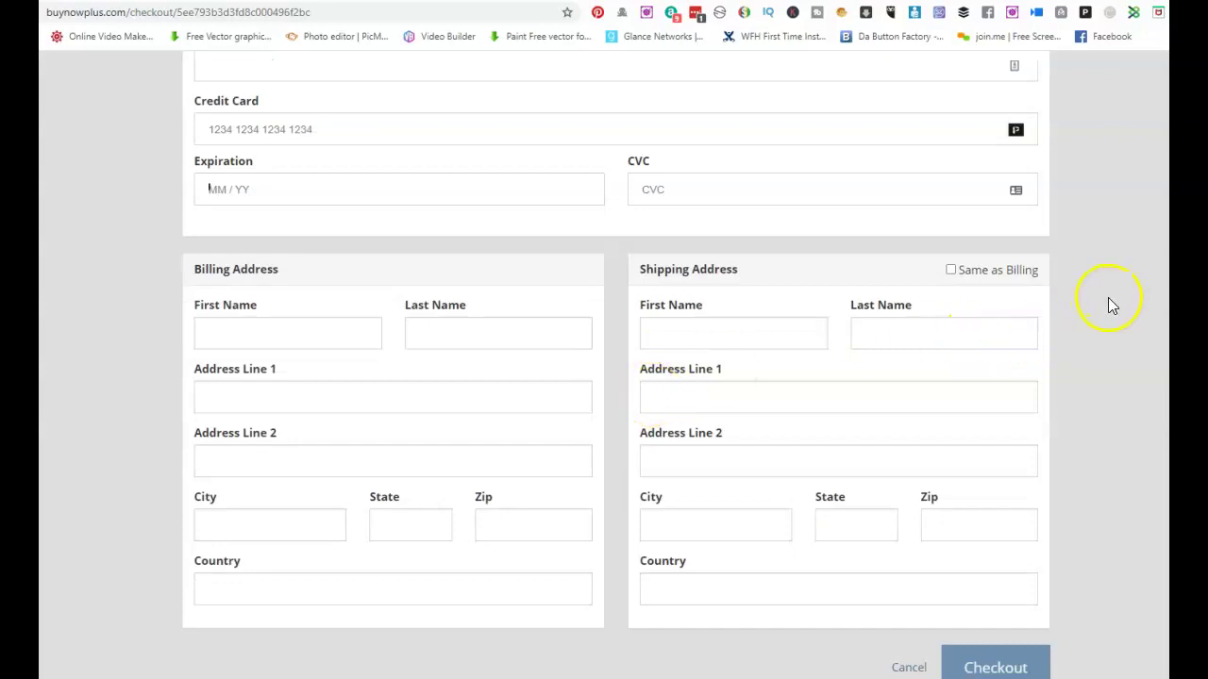
scroll(1106, 330, "up", 3)
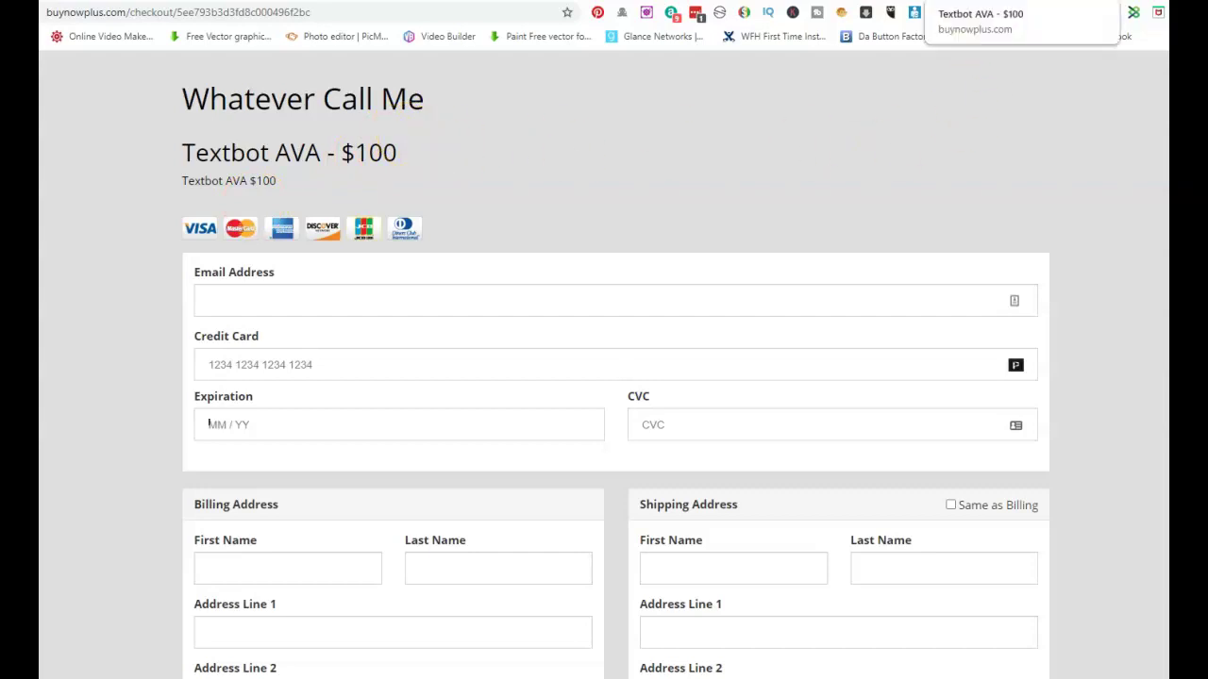
left_click(944, 2)
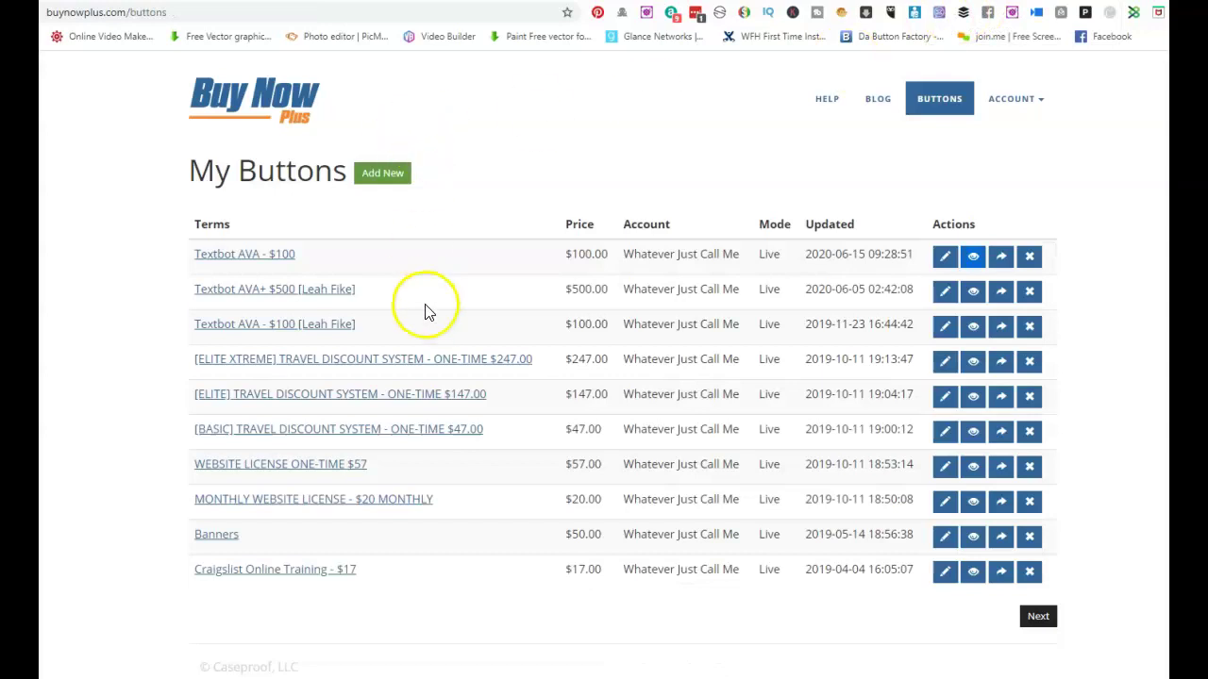
left_click(944, 256)
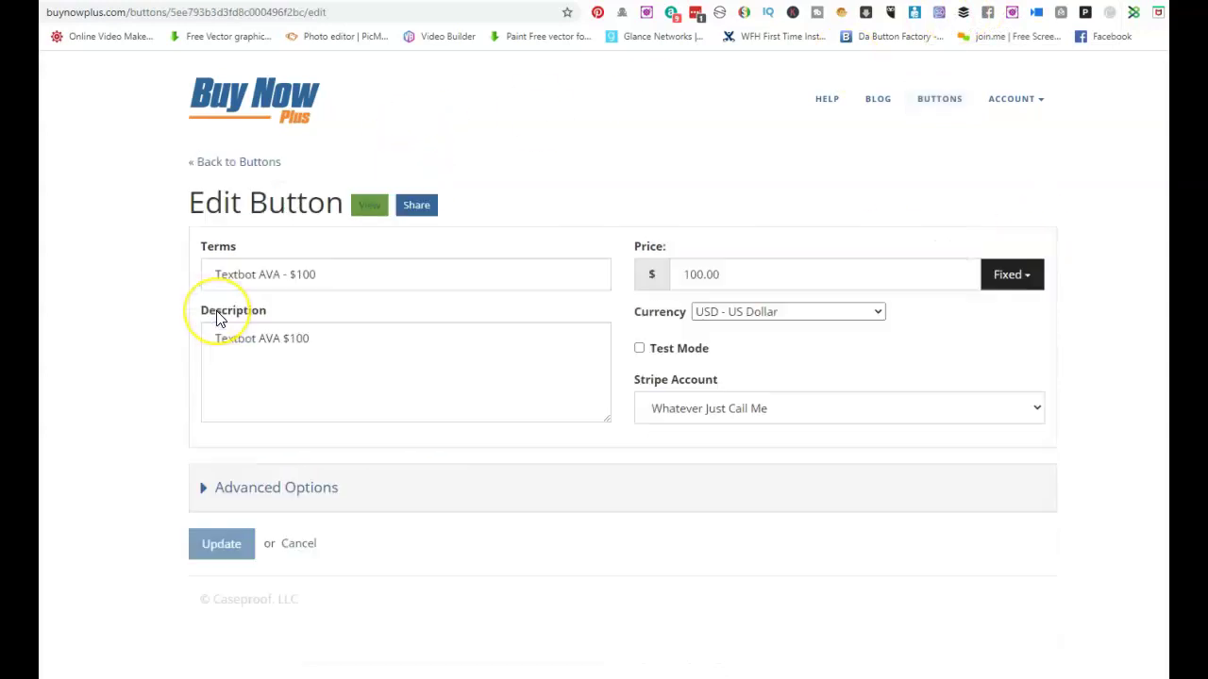
left_click(314, 340)
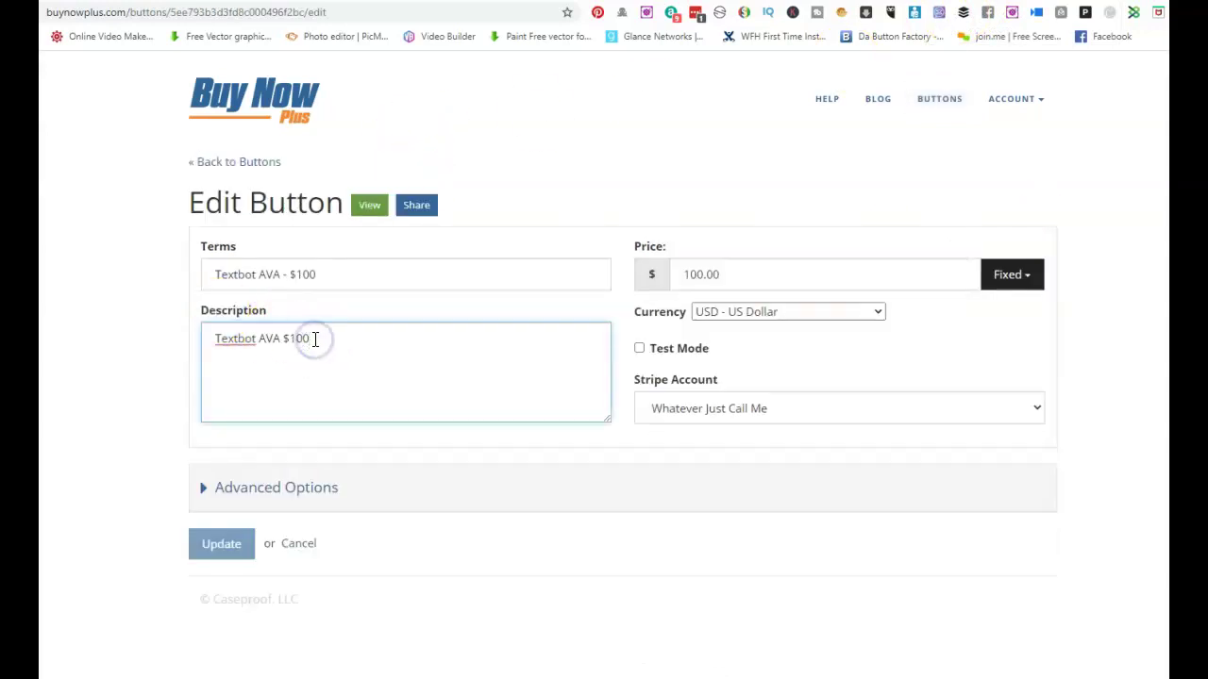
key("Return")
type("Any issues with")
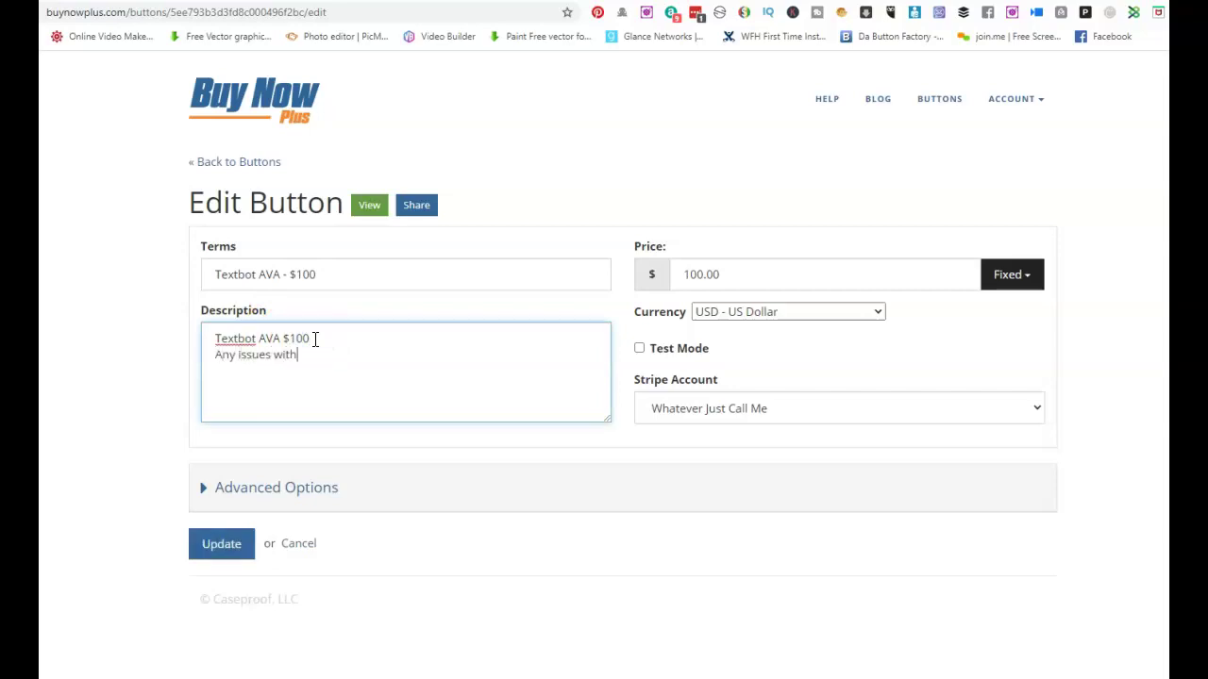
type(" payment c")
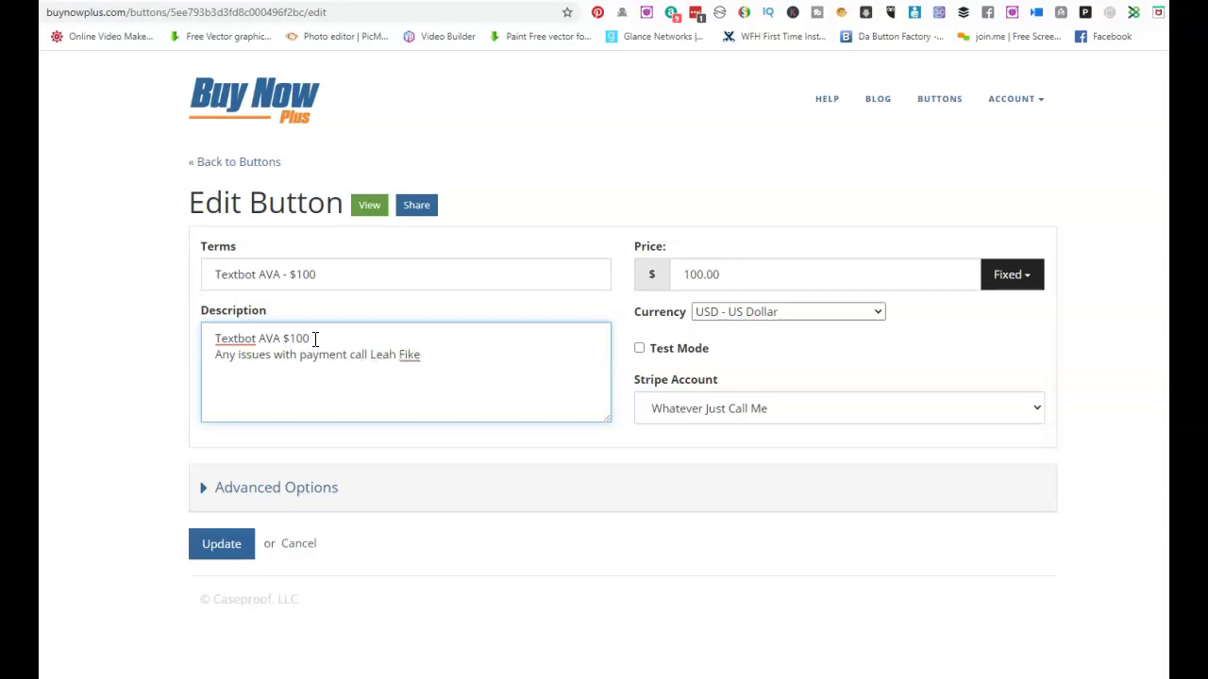
left_click(221, 543)
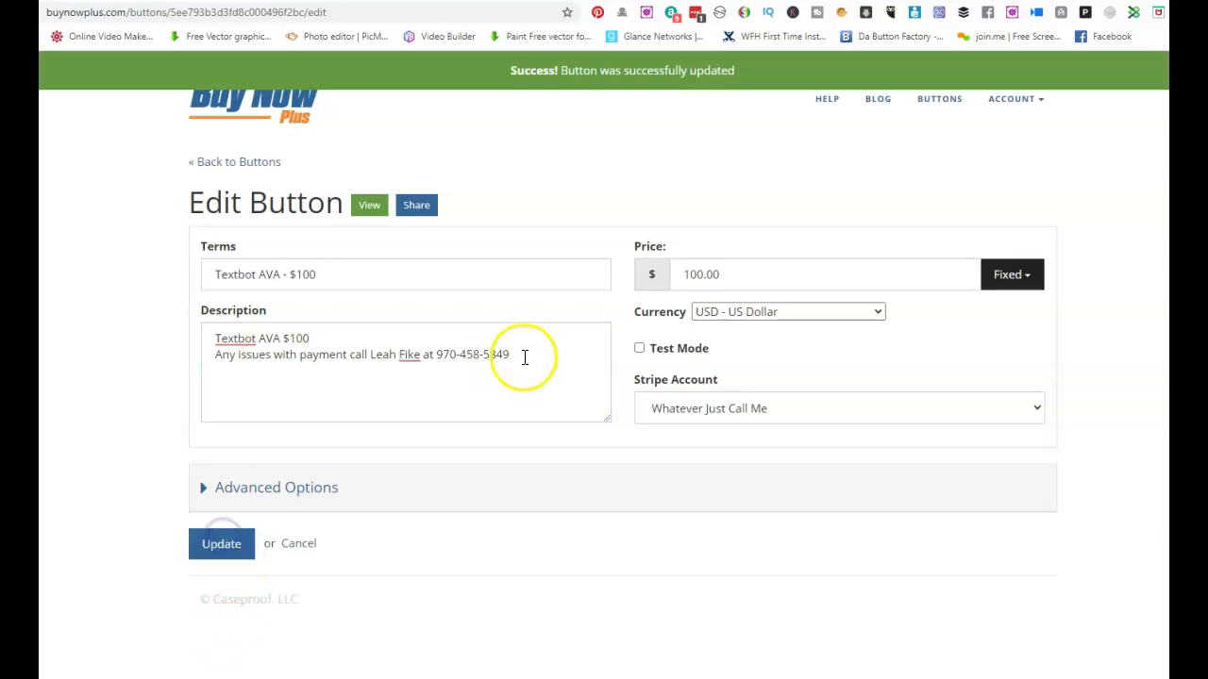
Check the updated payment-issues description on the Textbot AVA - $100 checkout preview.
left_click(236, 167)
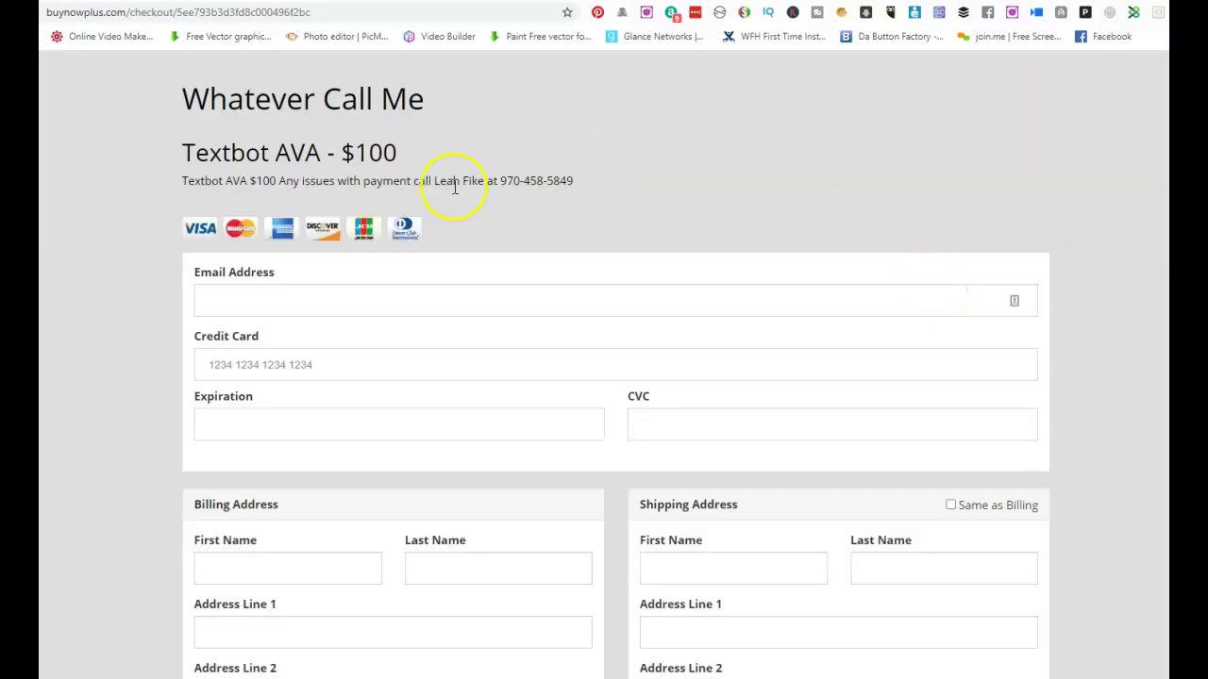
left_click_drag(183, 180, 583, 185)
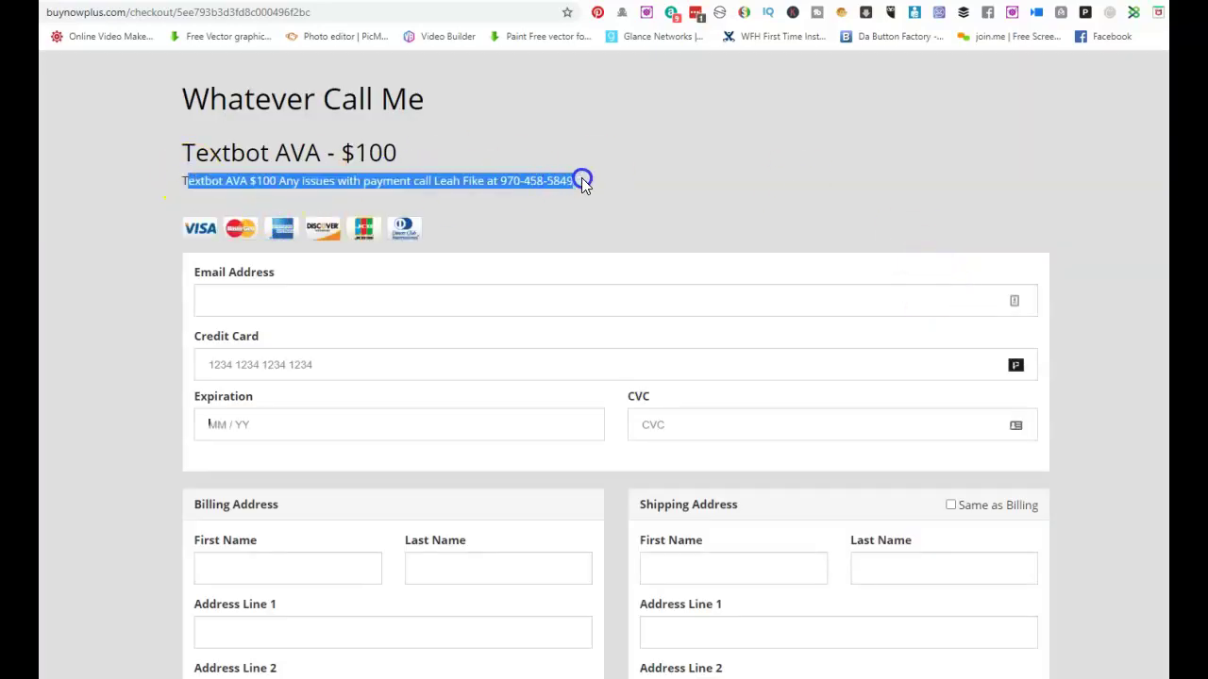
left_click(628, 154)
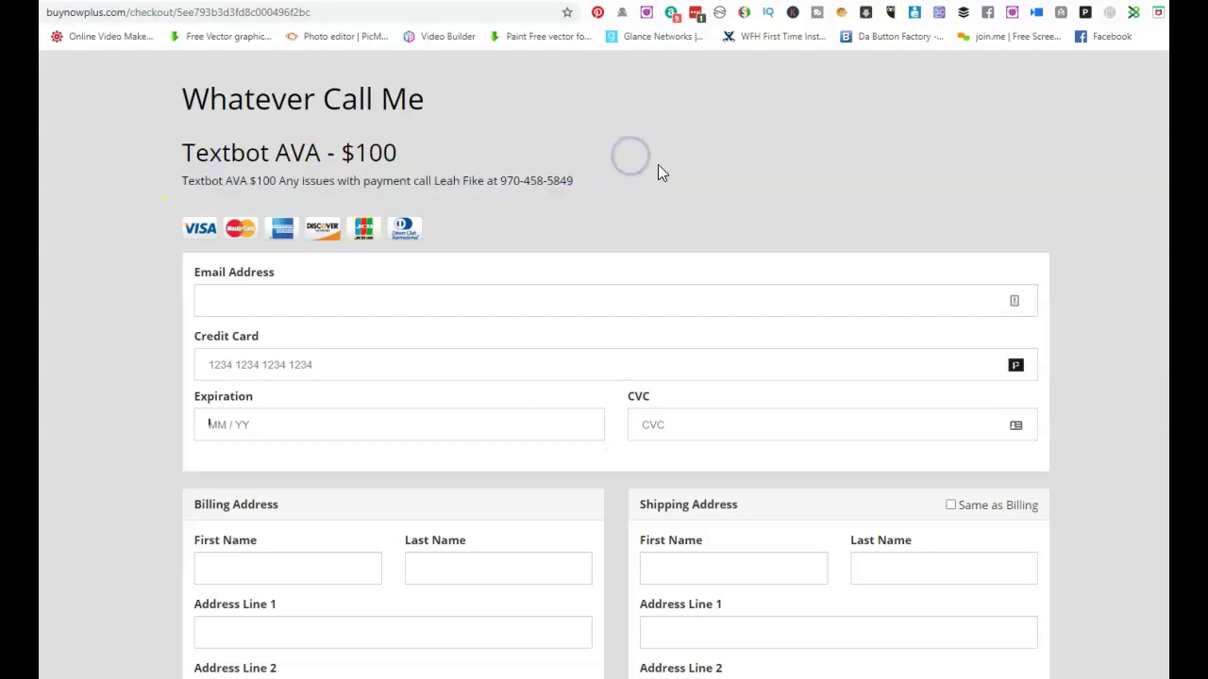
scroll(688, 255, "down", 3)
scroll(689, 250, "up", 3)
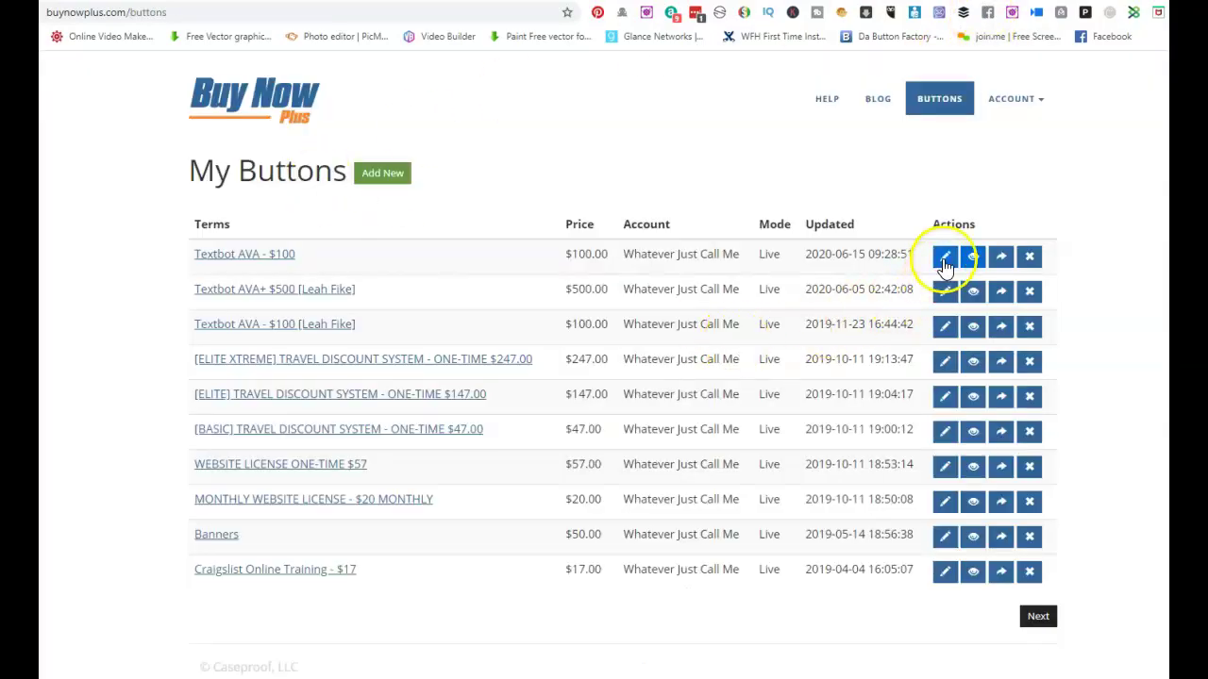
left_click(1003, 260)
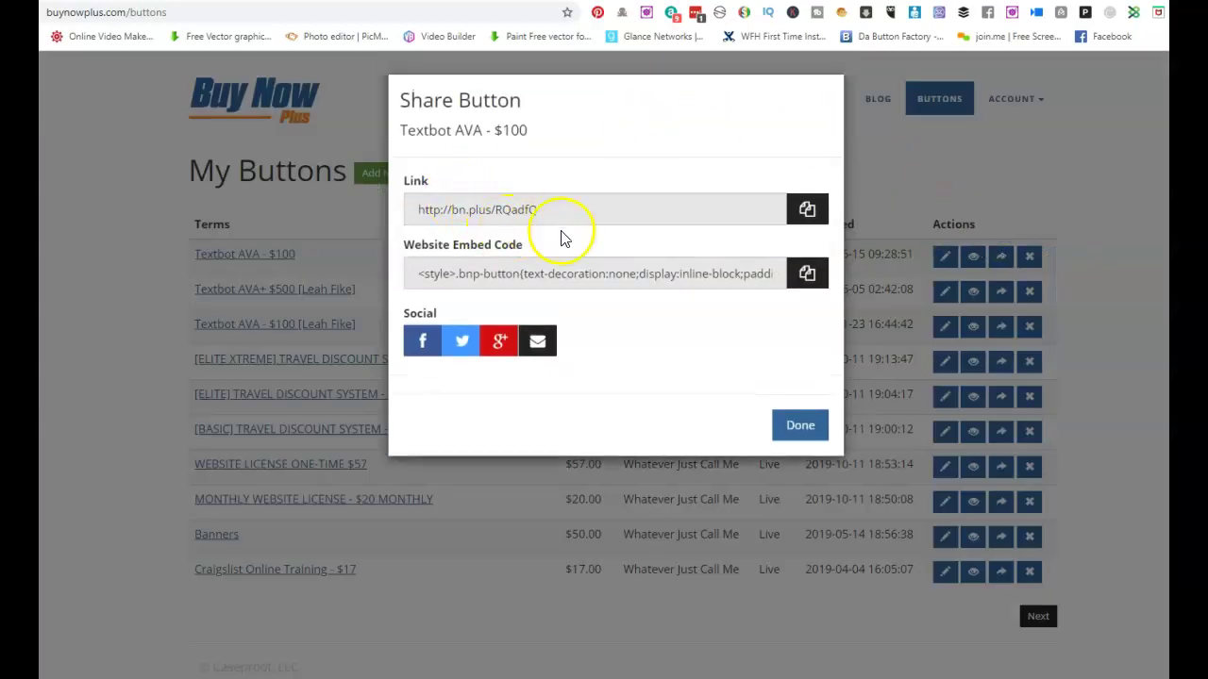
left_click_drag(541, 210, 404, 221)
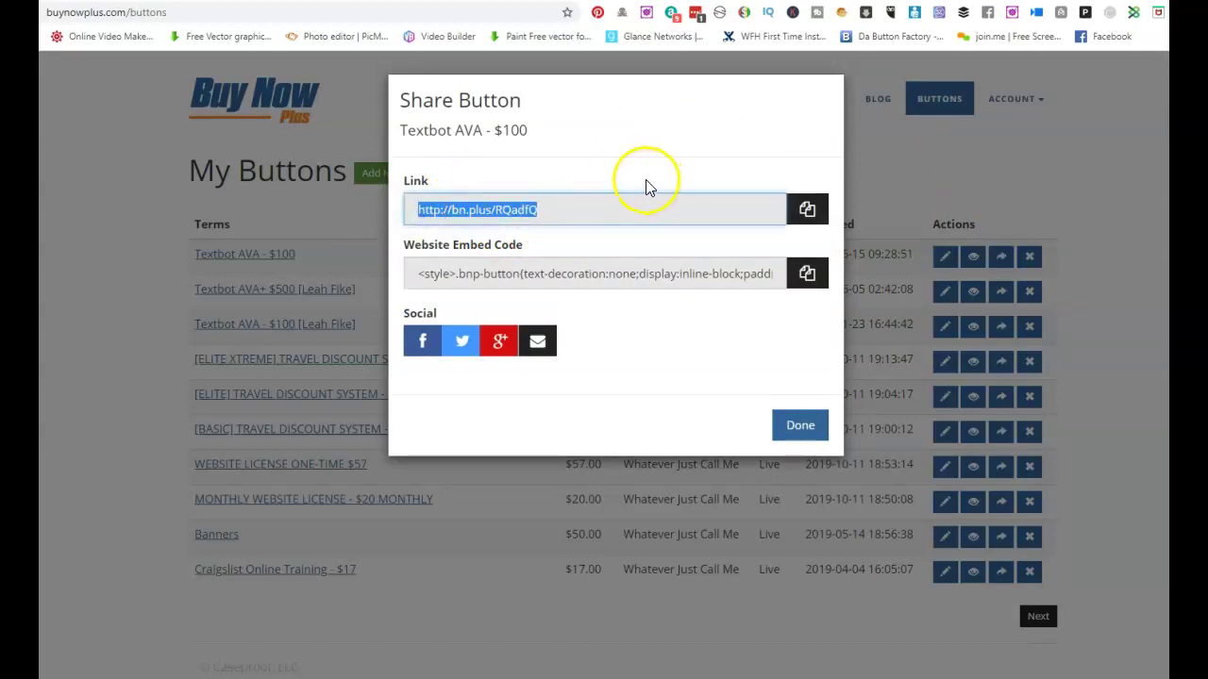
right_click(500, 208)
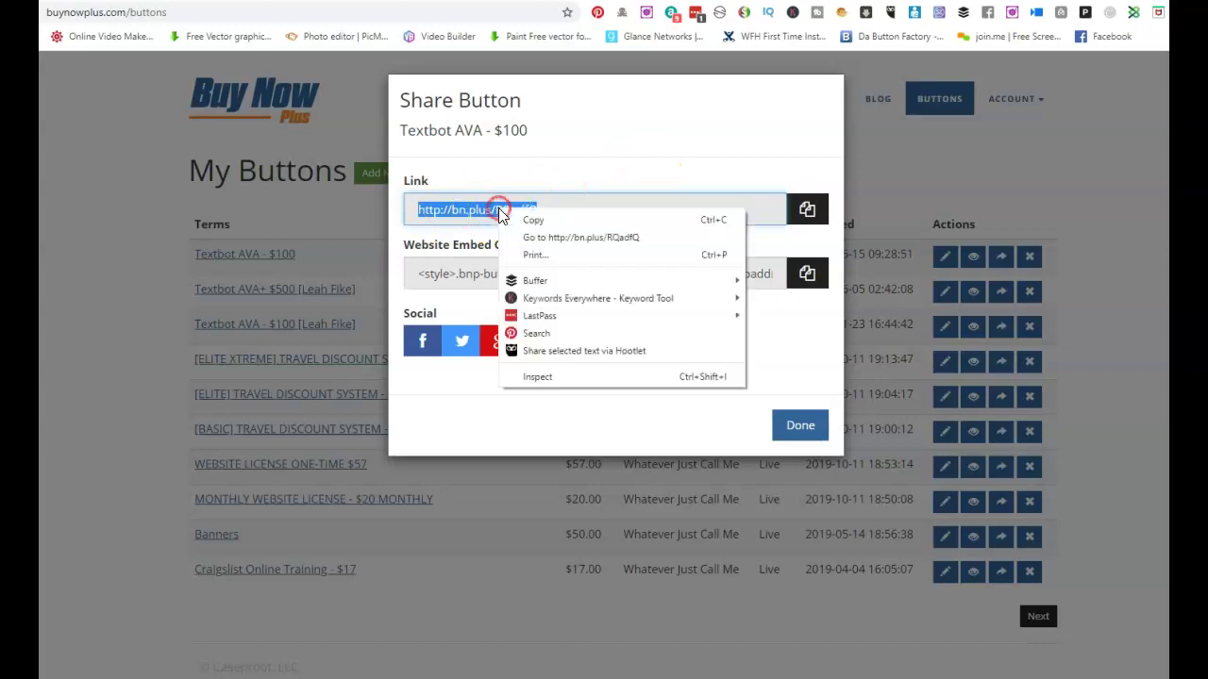
left_click(533, 222)
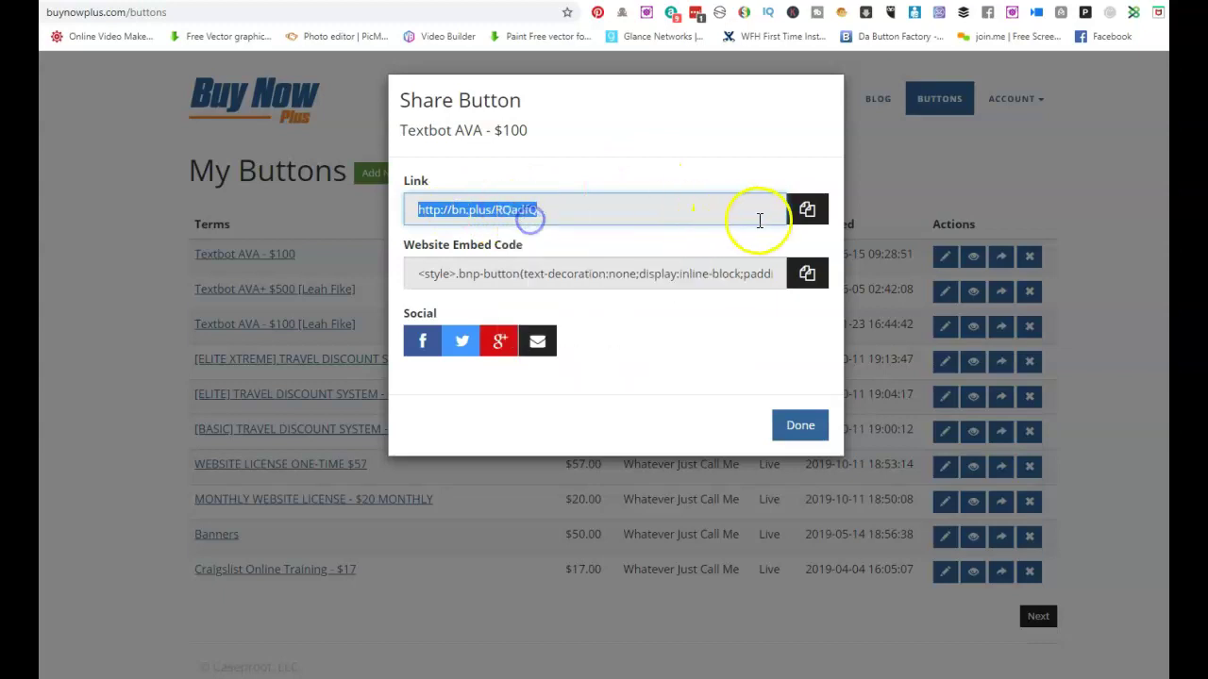
left_click(809, 211)
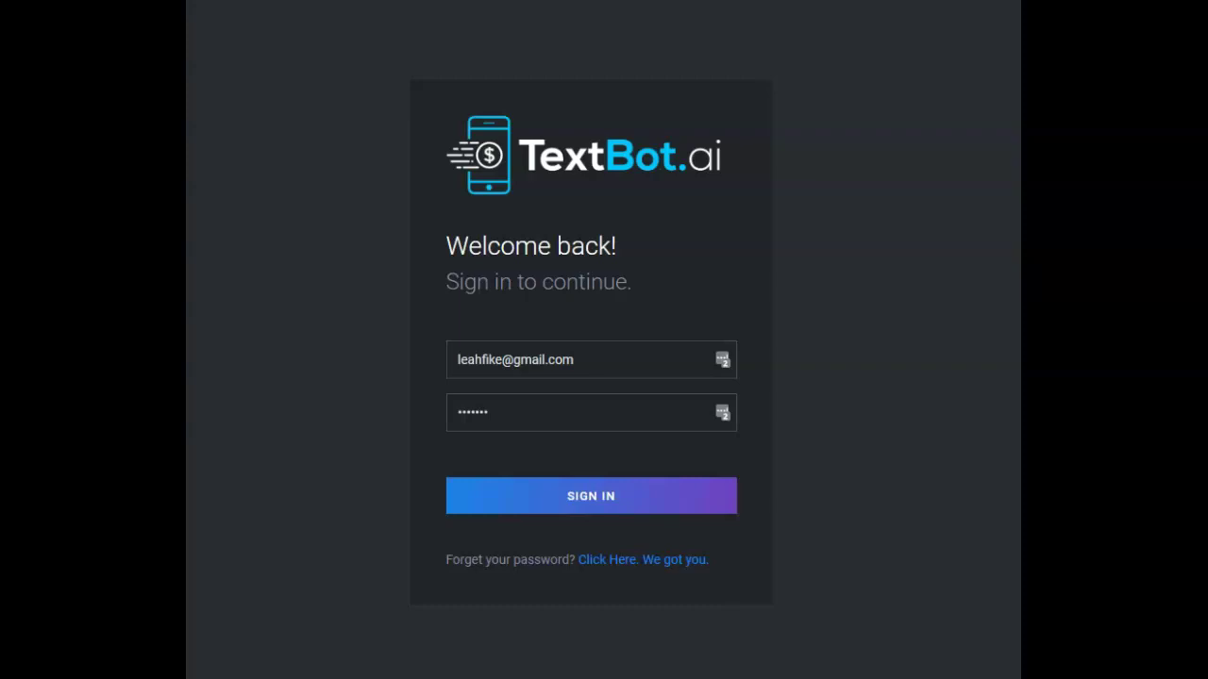
Sign in to TextBot.ai and reach the My Profile contact information page.
left_click(577, 502)
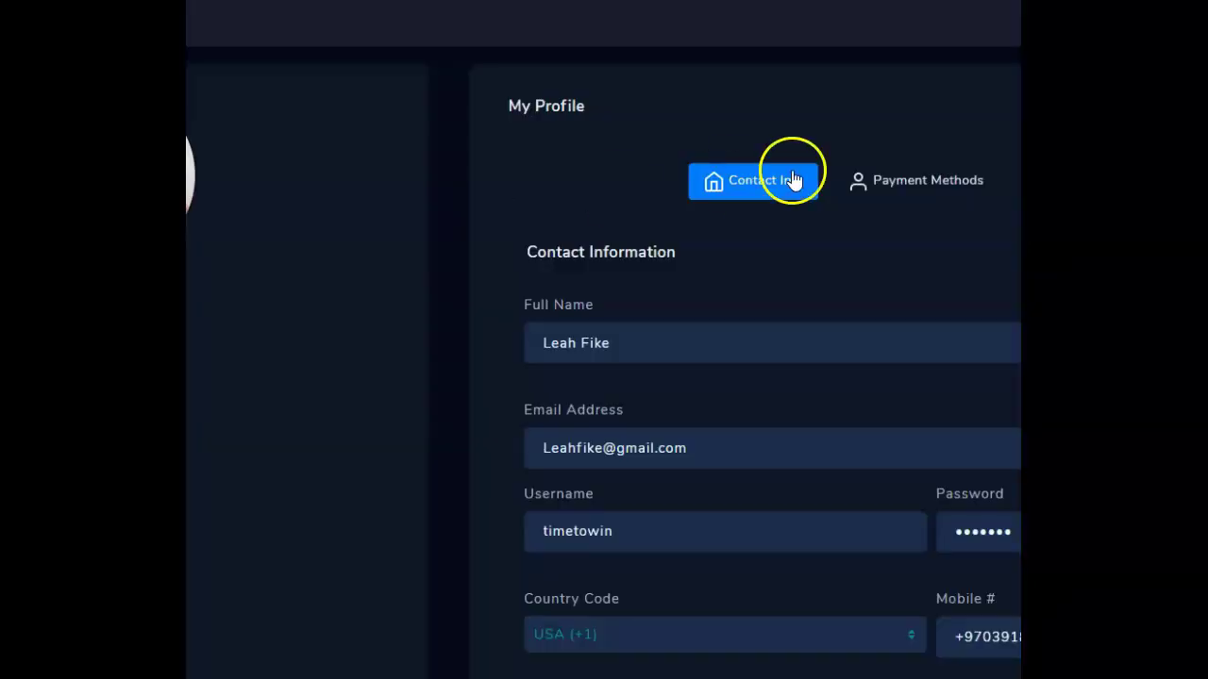
Show the Payment Methods form and locate the Credit Card ($100) and ($500) link fields.
left_click(937, 186)
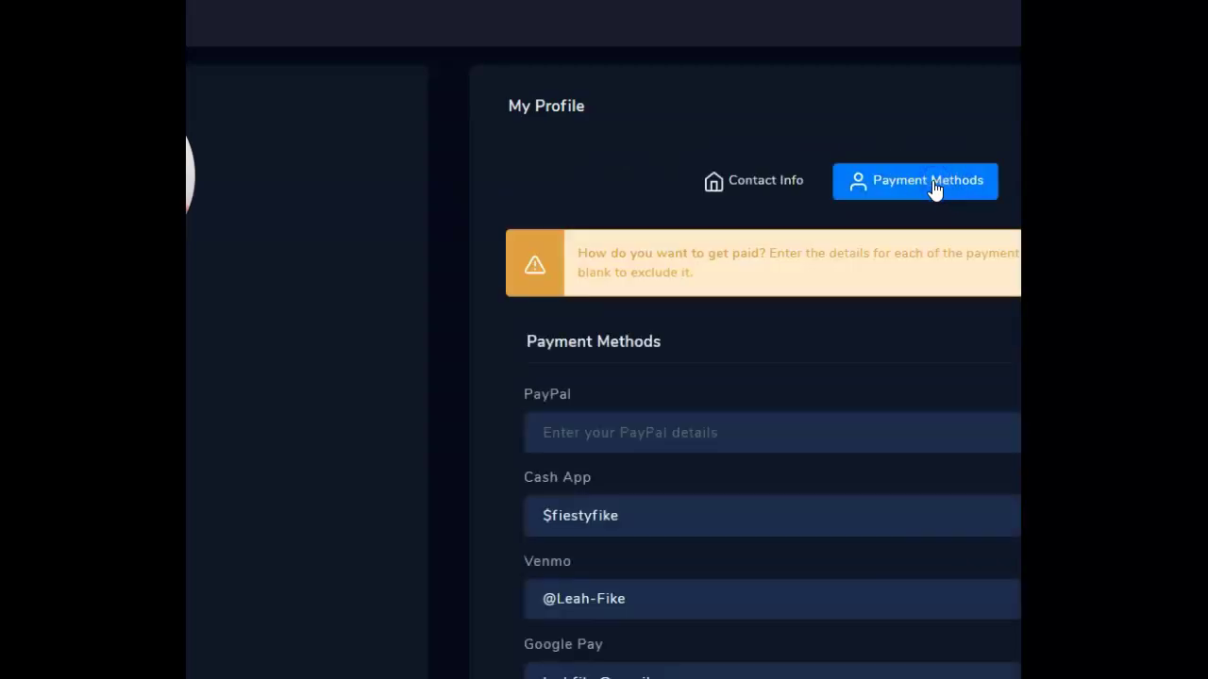
scroll(934, 278, "down", 5)
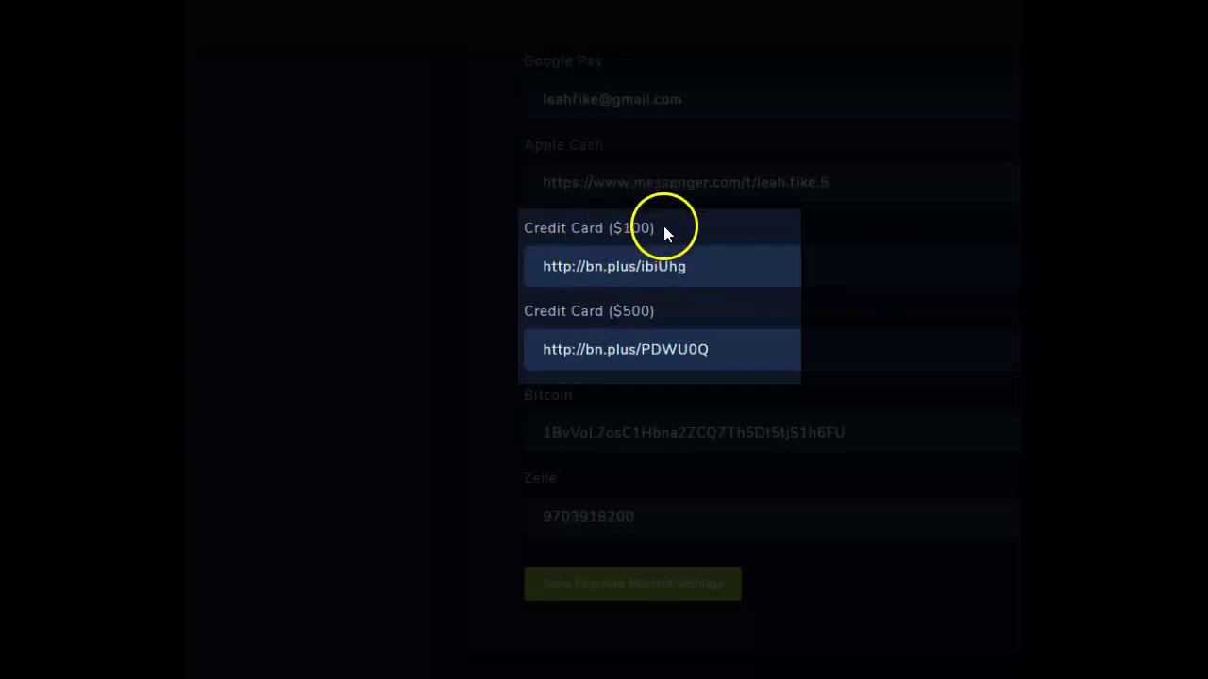
left_click_drag(663, 226, 524, 227)
left_click(665, 311)
left_click_drag(667, 314, 587, 314)
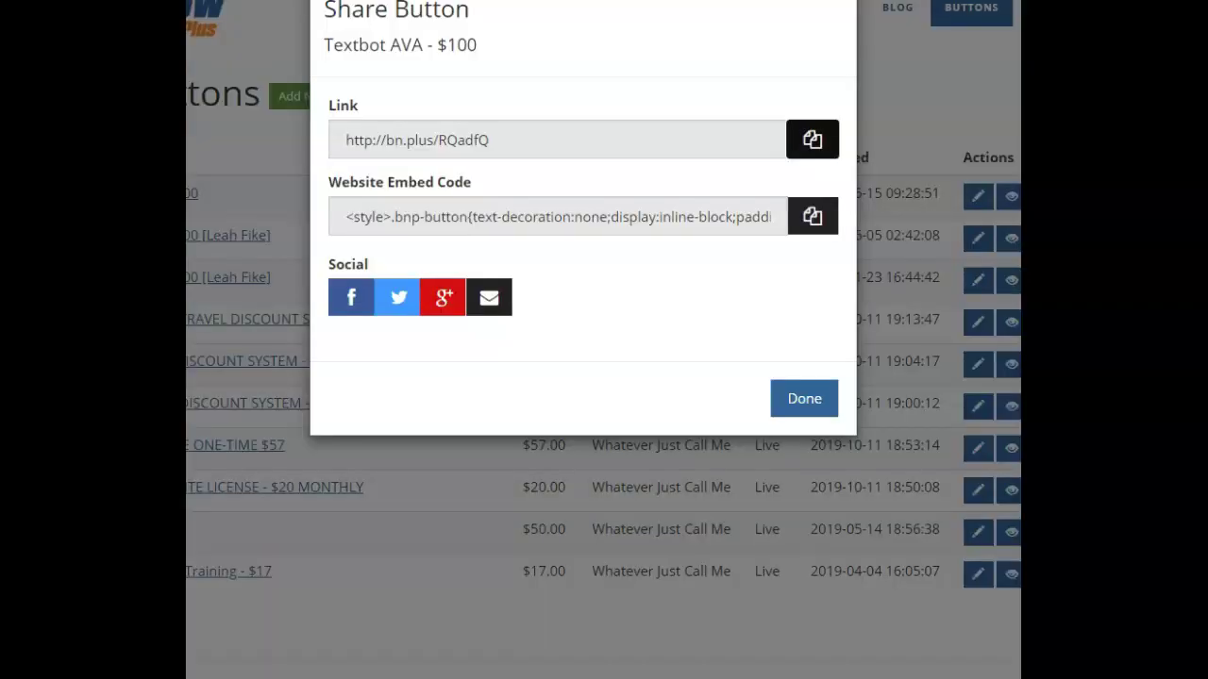
Close the Share modal, accept the prompt, check Stripe account settings, then return to the homepage.
left_click(799, 403)
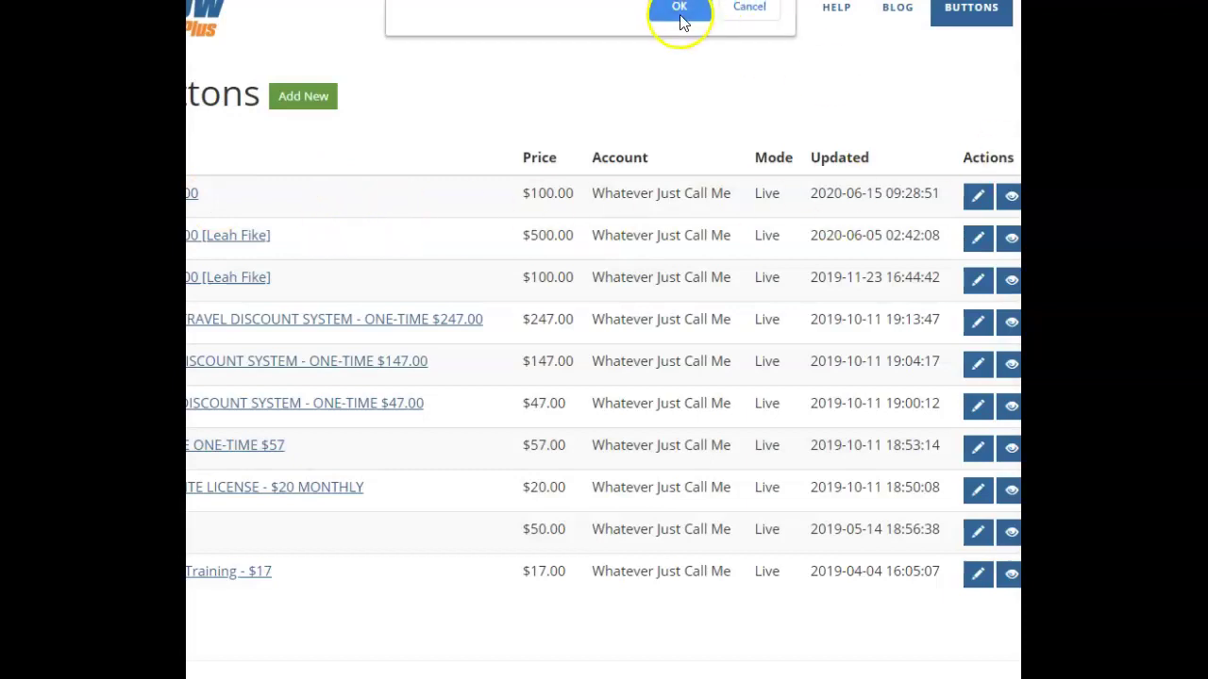
left_click(679, 9)
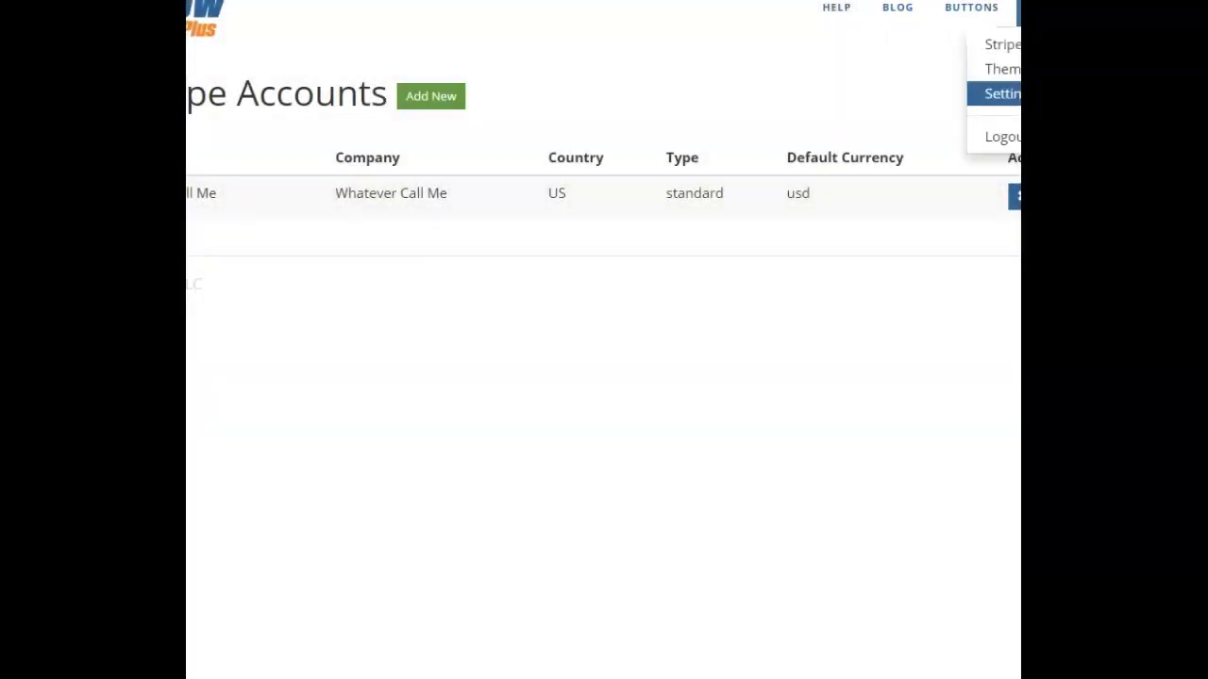
left_click(1000, 93)
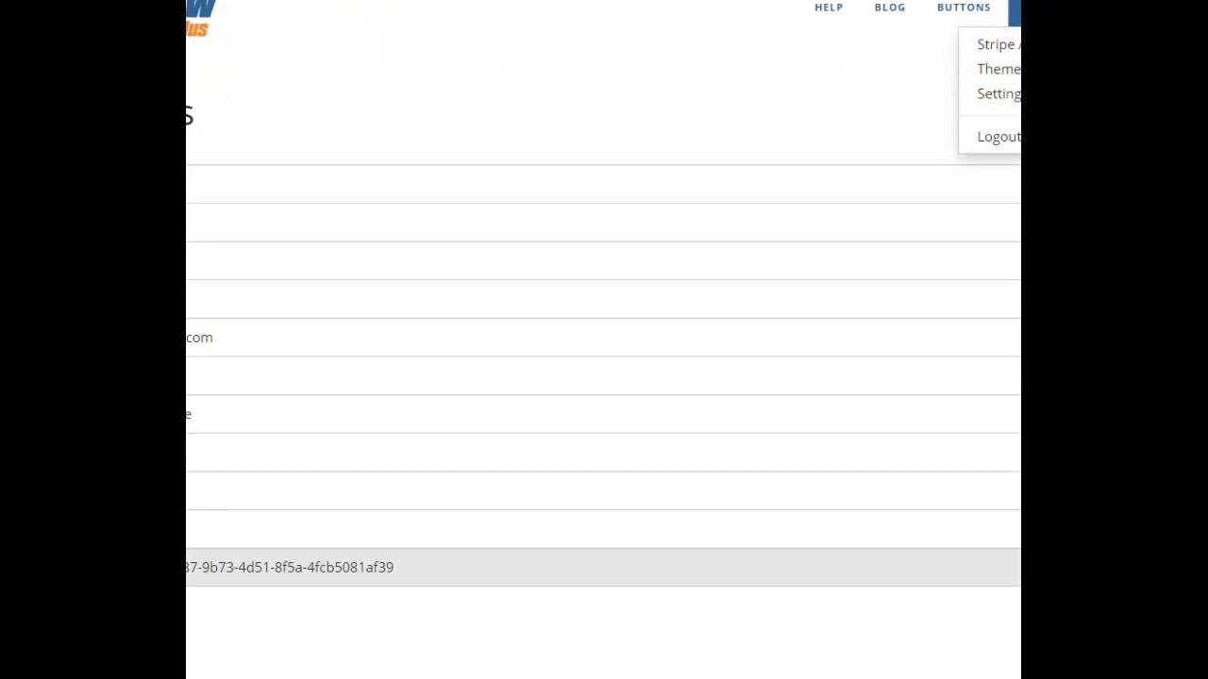
left_click(209, 110)
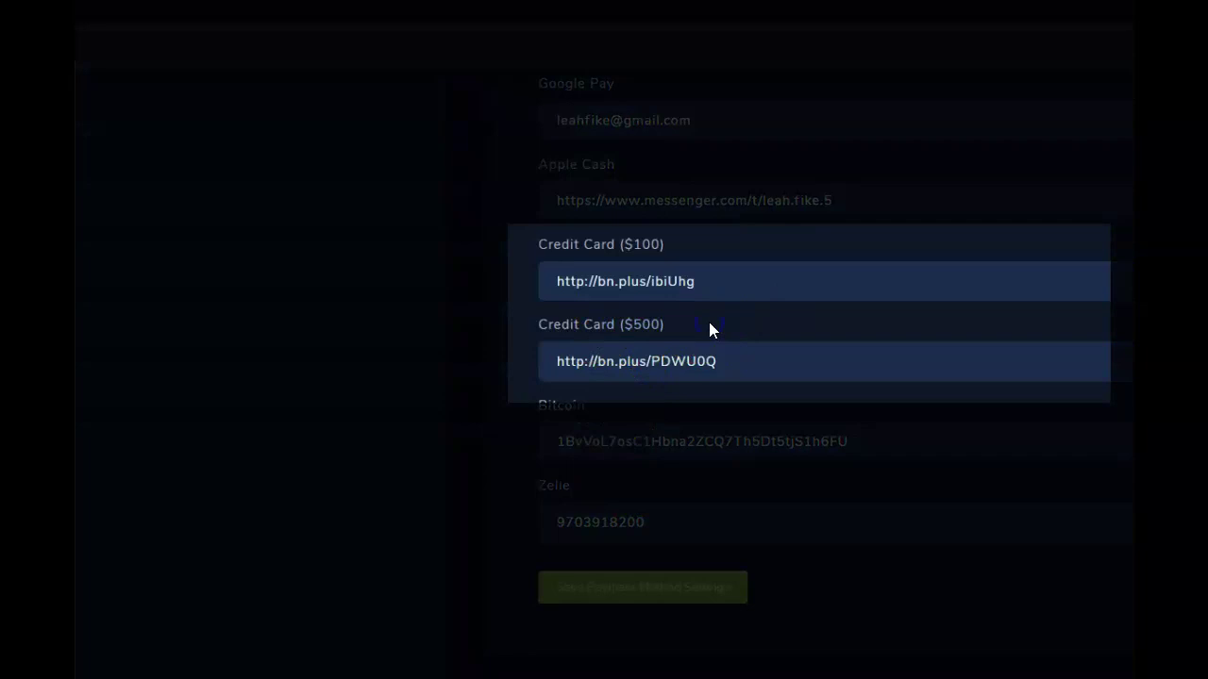
left_click(749, 361)
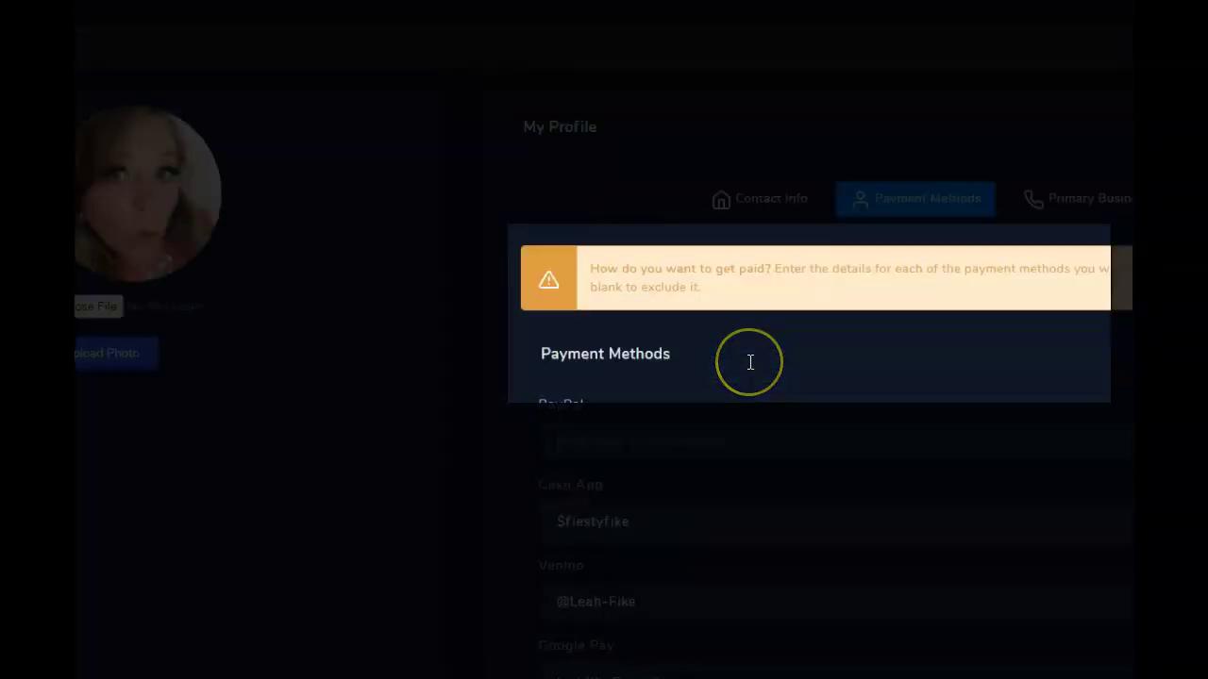
left_click(502, 199)
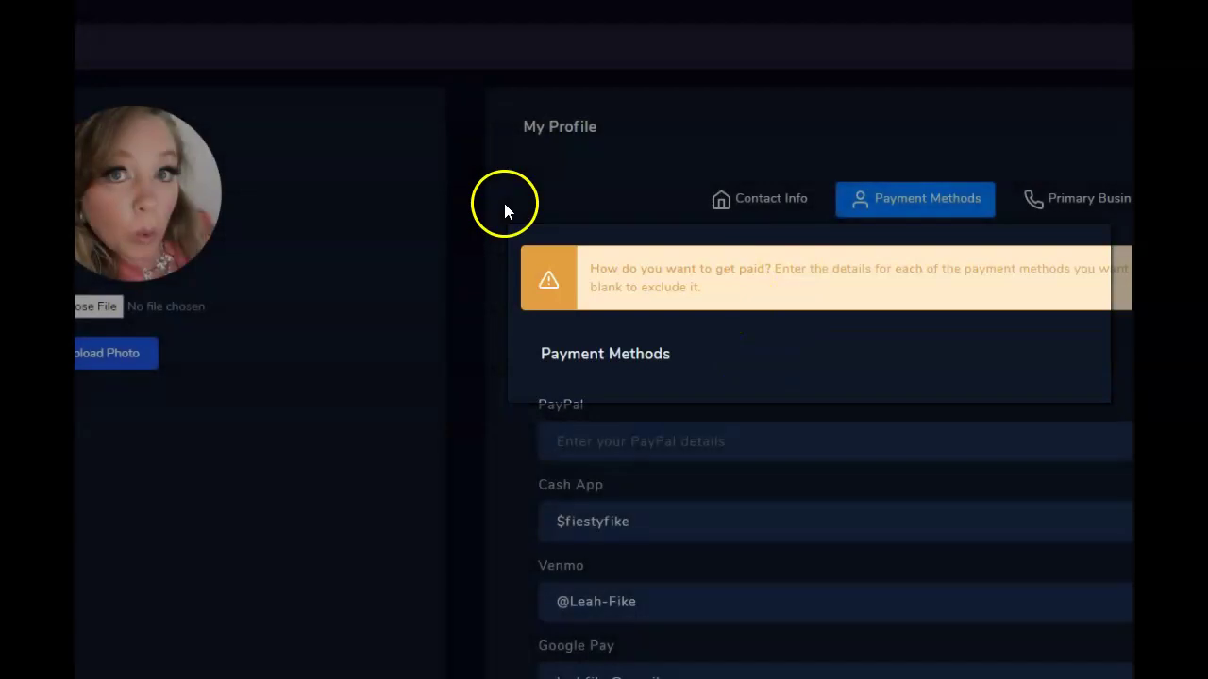
left_click(202, 311)
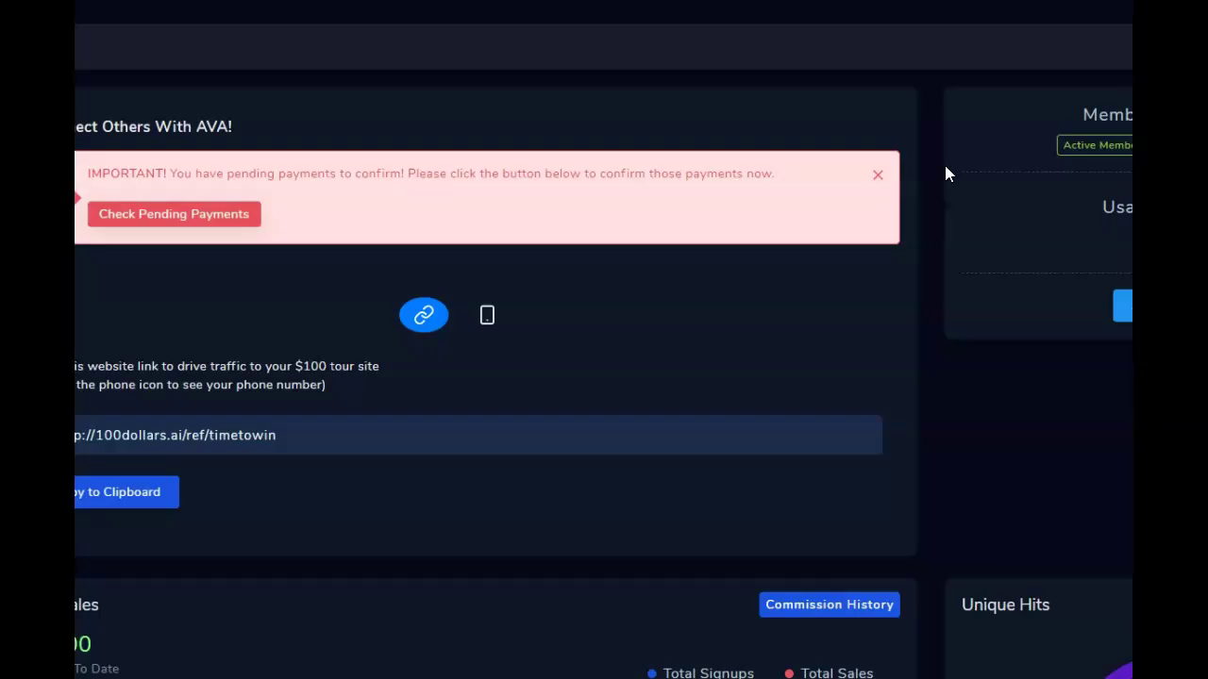
Scroll down the TextBot.ai dashboard to the signups-and-sales chart, then back up to the pending-payments alert.
scroll(904, 214, "down", 2)
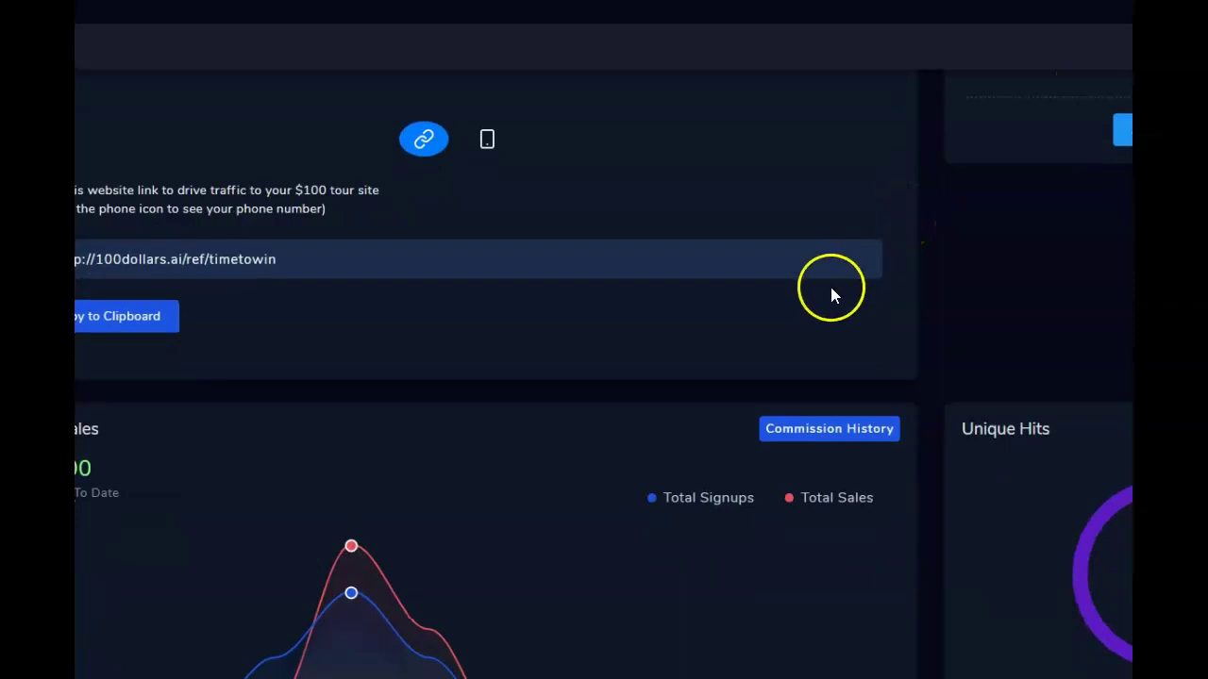
scroll(829, 289, "up", 2)
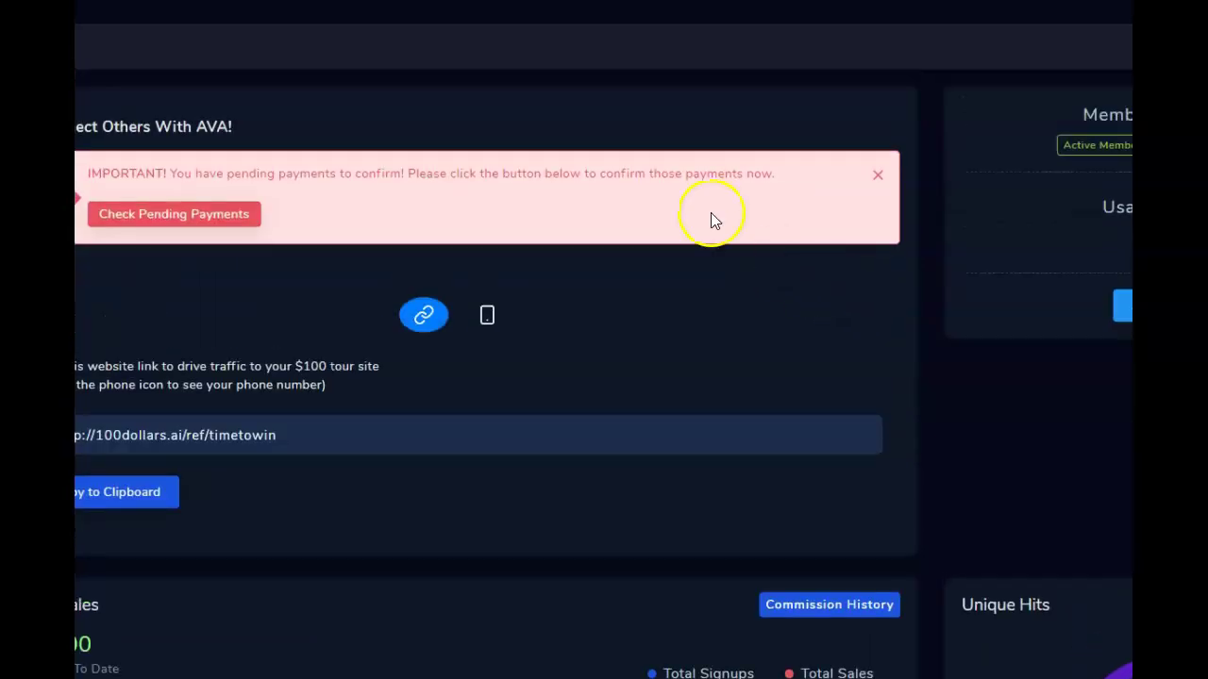